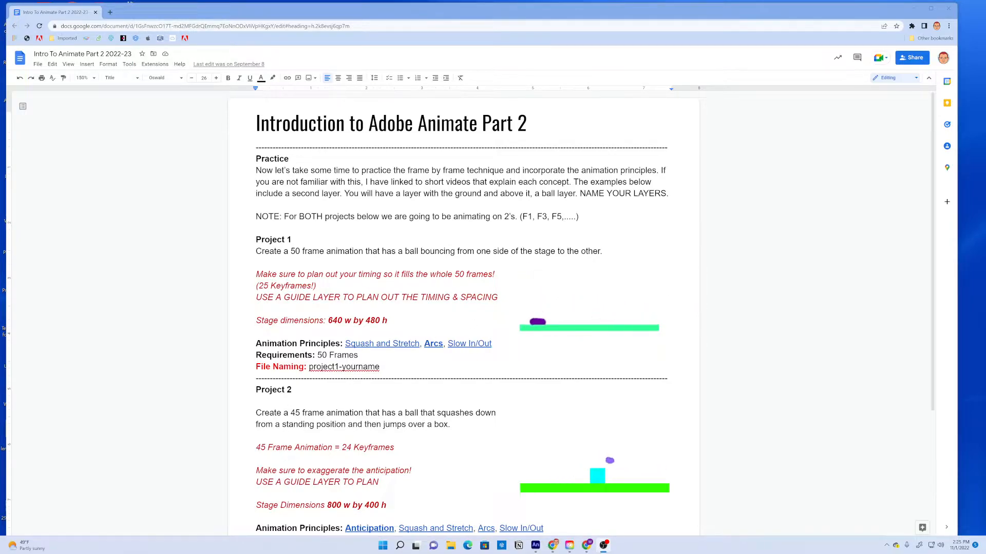
Look over the project requirements in the assignment document and switch to Adobe Animate
{"action": "scroll", "coordinate": [470, 313], "scroll_direction": "down", "scroll_amount": 3}
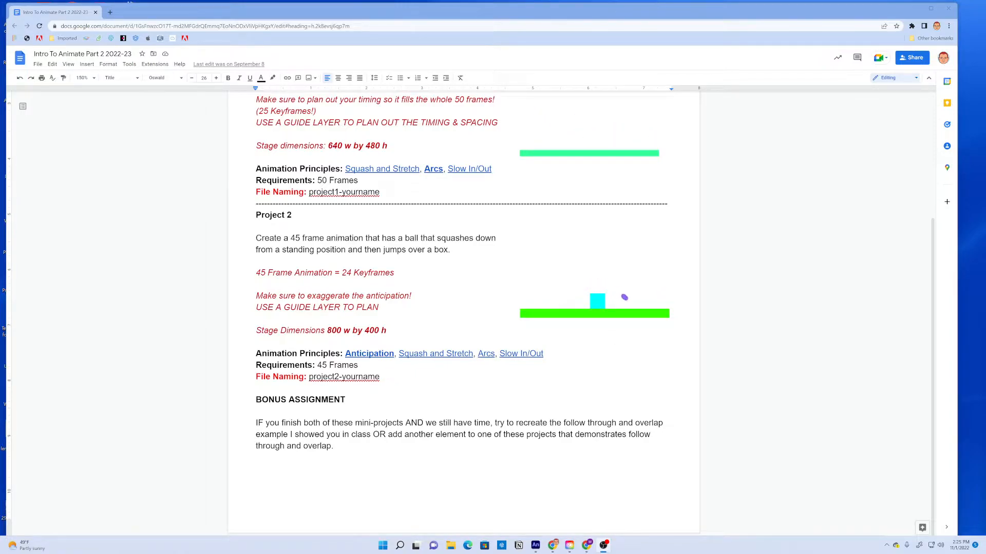
{"action": "scroll", "coordinate": [464, 313], "scroll_direction": "up", "scroll_amount": 4}
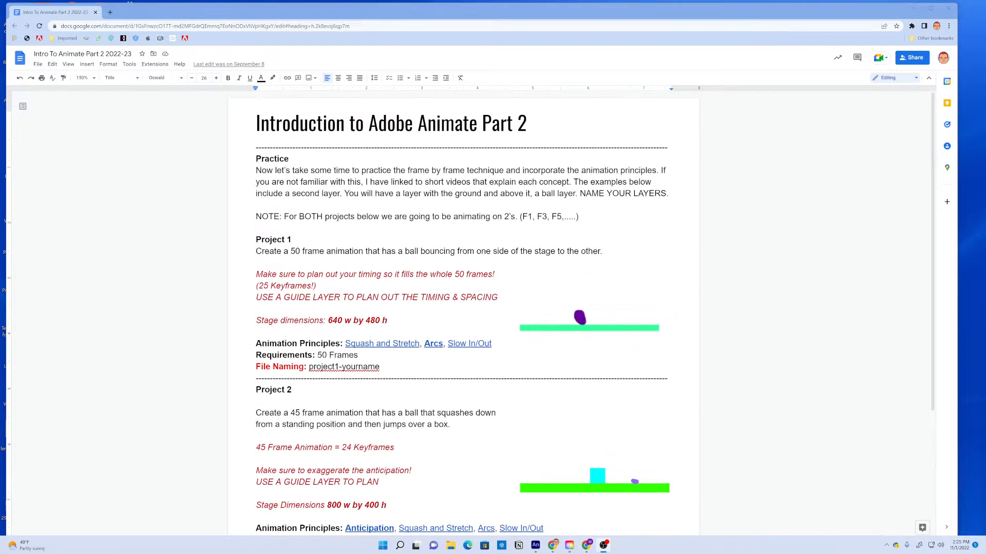
{"action": "left_click", "coordinate": [912, 8]}
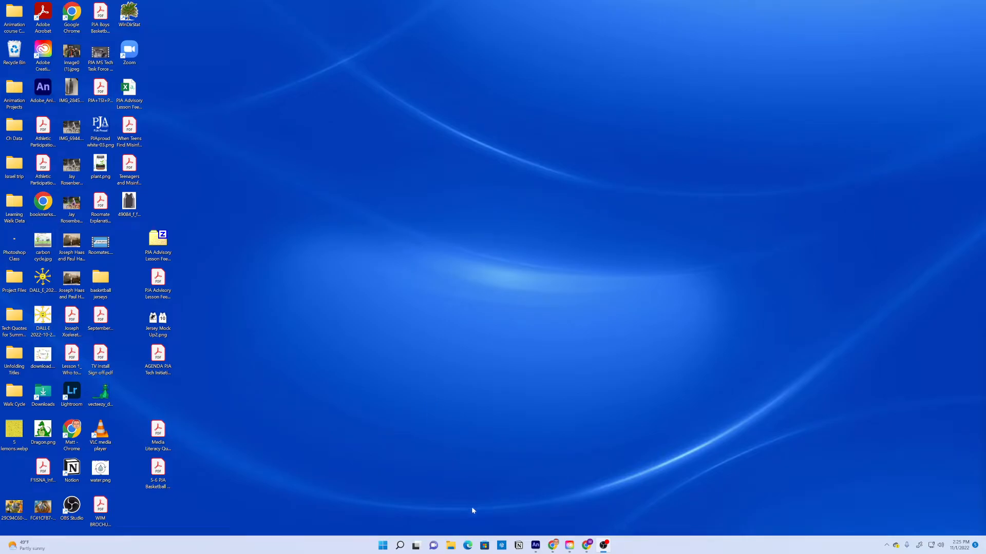
{"action": "left_click", "coordinate": [536, 545]}
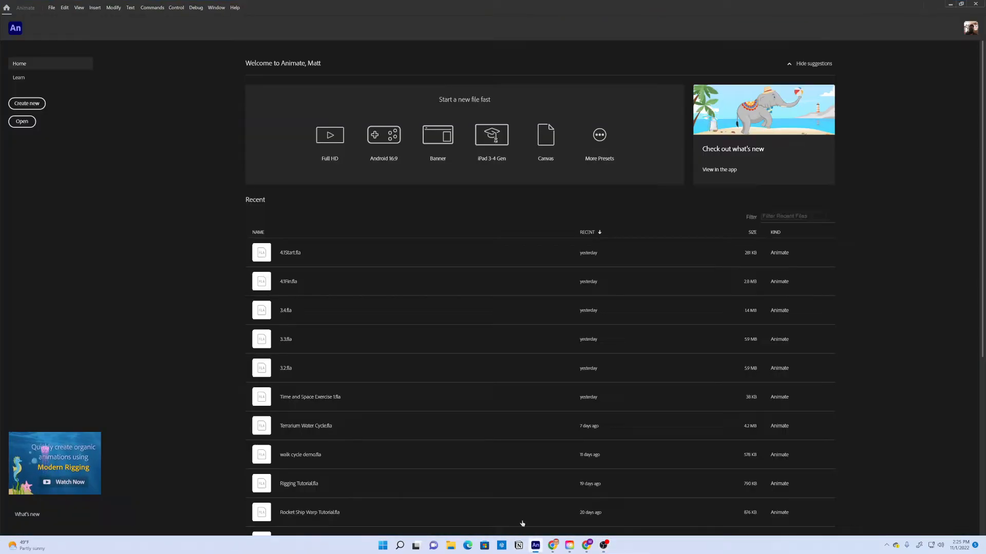
Create a new document from the Standard 640 × 480 character animation preset
{"action": "left_click", "coordinate": [22, 104]}
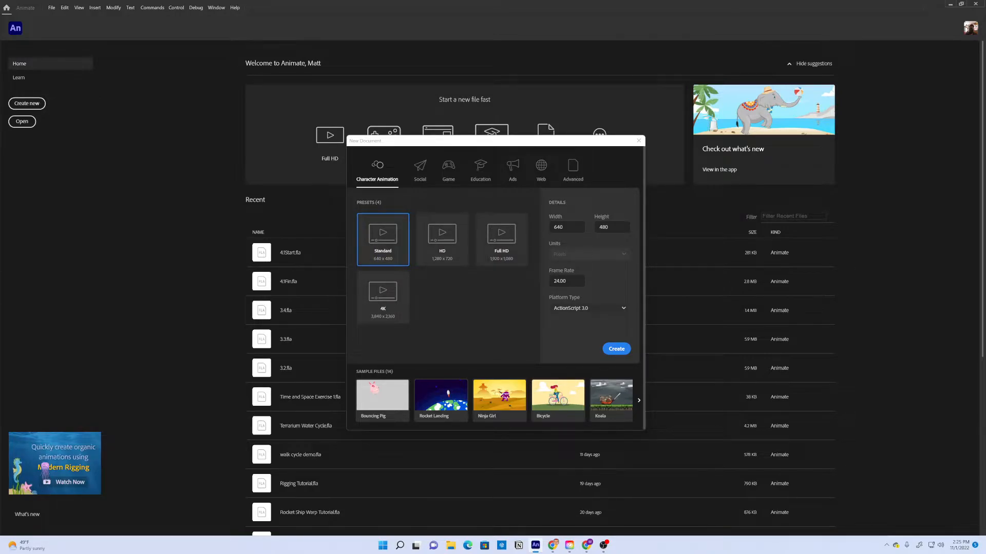
{"action": "left_click", "coordinate": [559, 227]}
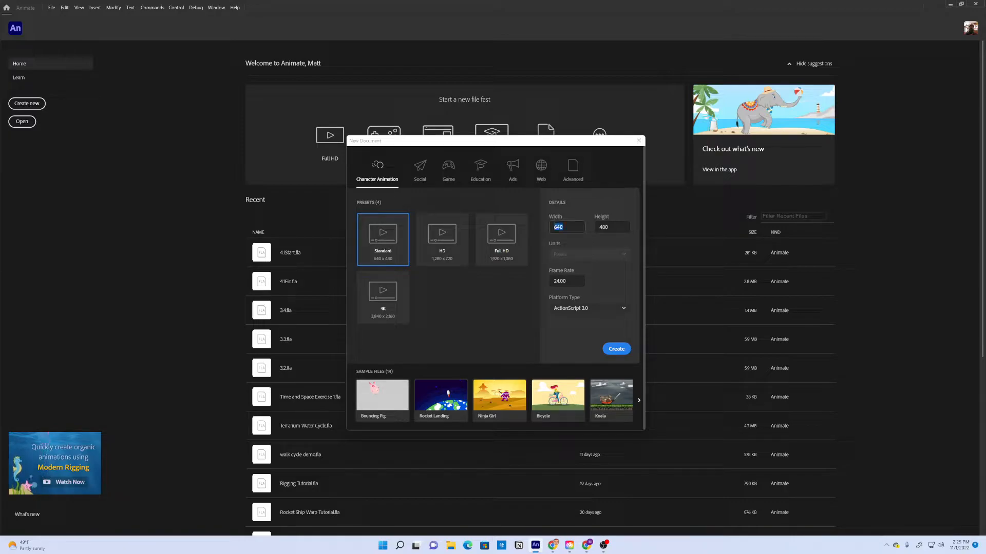
{"action": "key", "text": "Tab"}
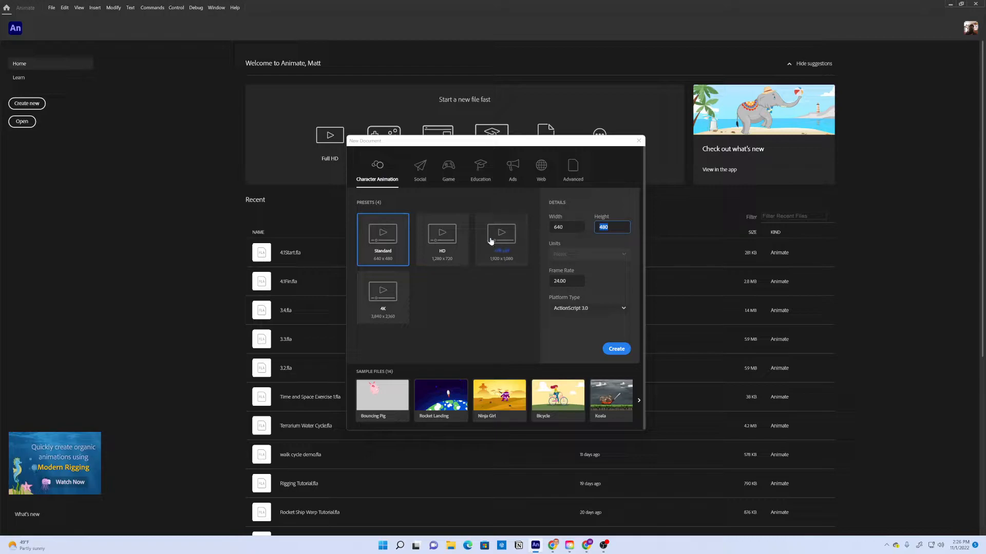
{"action": "left_click", "coordinate": [373, 241]}
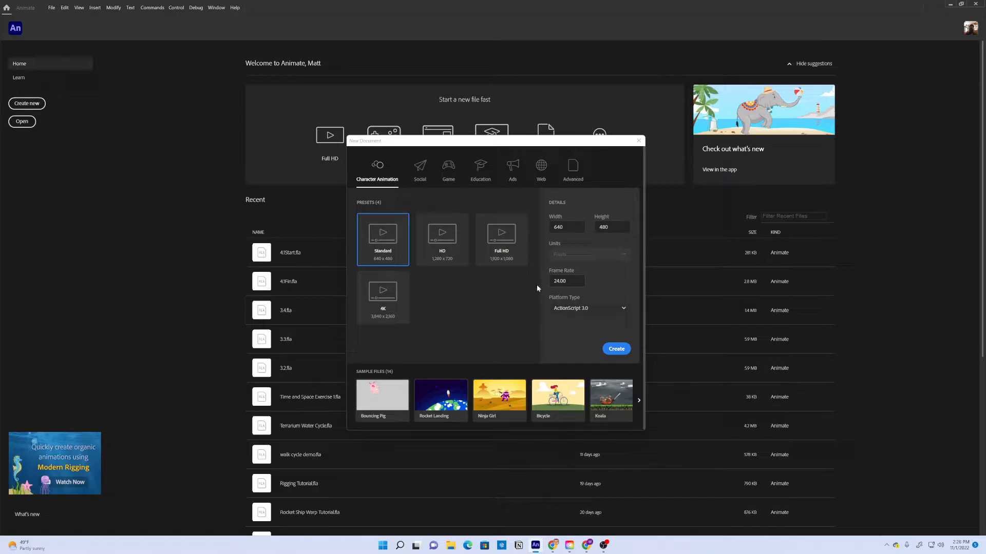
{"action": "left_click", "coordinate": [616, 350]}
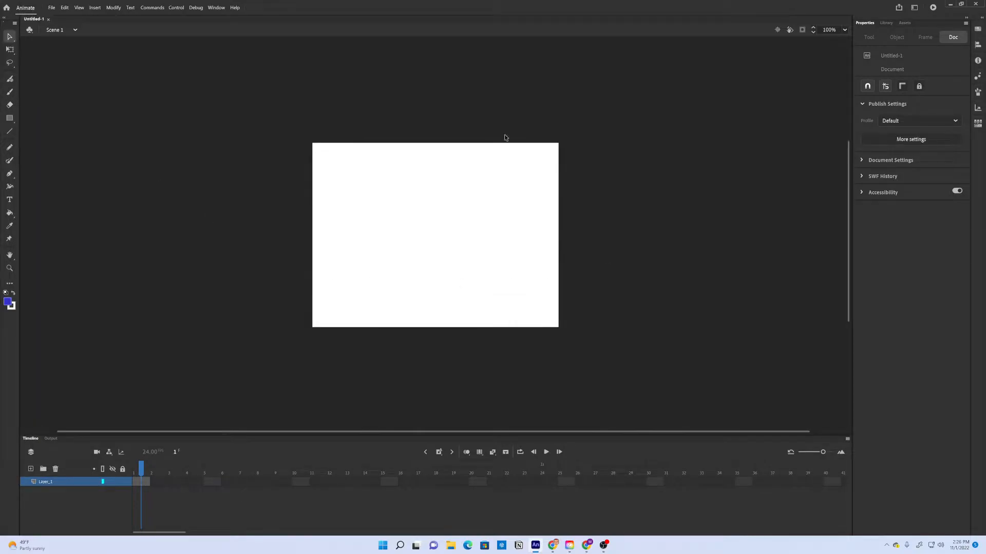
Rename the document's existing layer as Ground
{"action": "left_click", "coordinate": [80, 8]}
{"action": "mouse_move", "coordinate": [154, 47]}
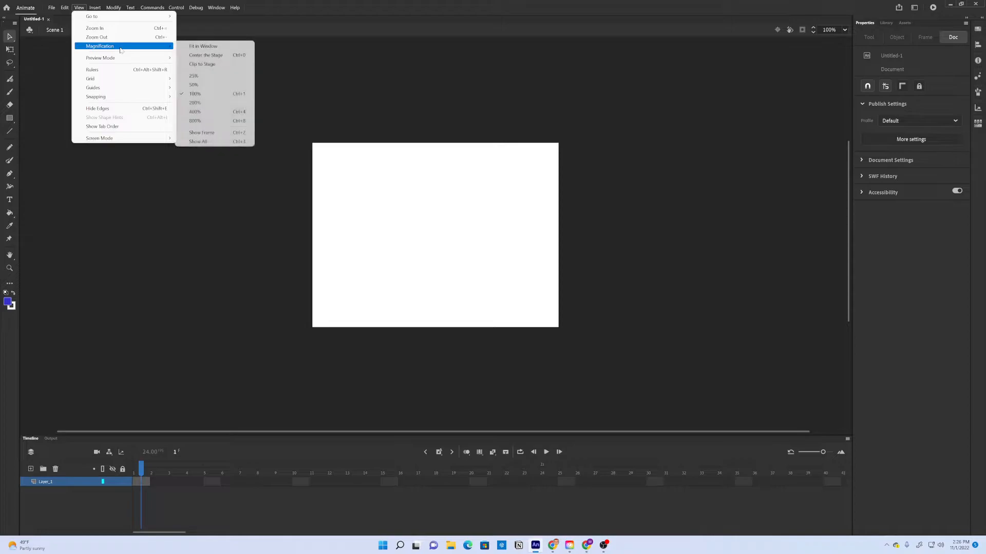
{"action": "left_click", "coordinate": [203, 46]}
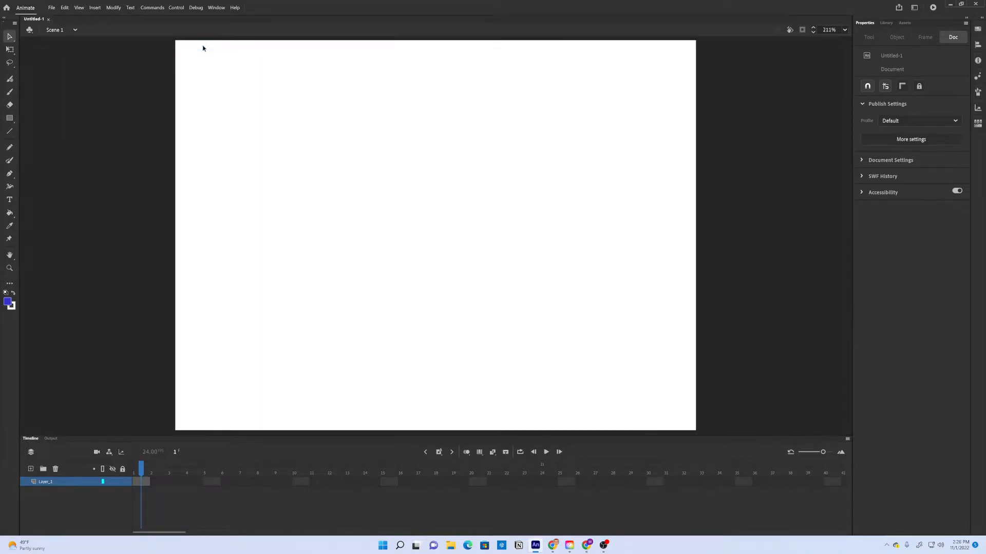
{"action": "double_click", "coordinate": [49, 483]}
{"action": "type", "text": "Ground"}
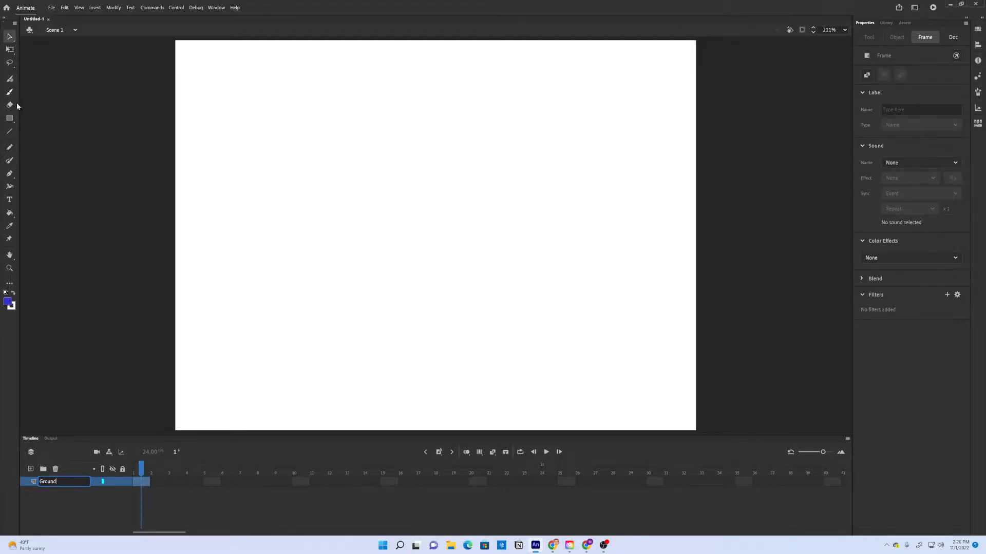
Draw a dark red ground rectangle about 712 px wide along the stage's lower edge, extending past both sides
{"action": "left_click", "coordinate": [10, 118]}
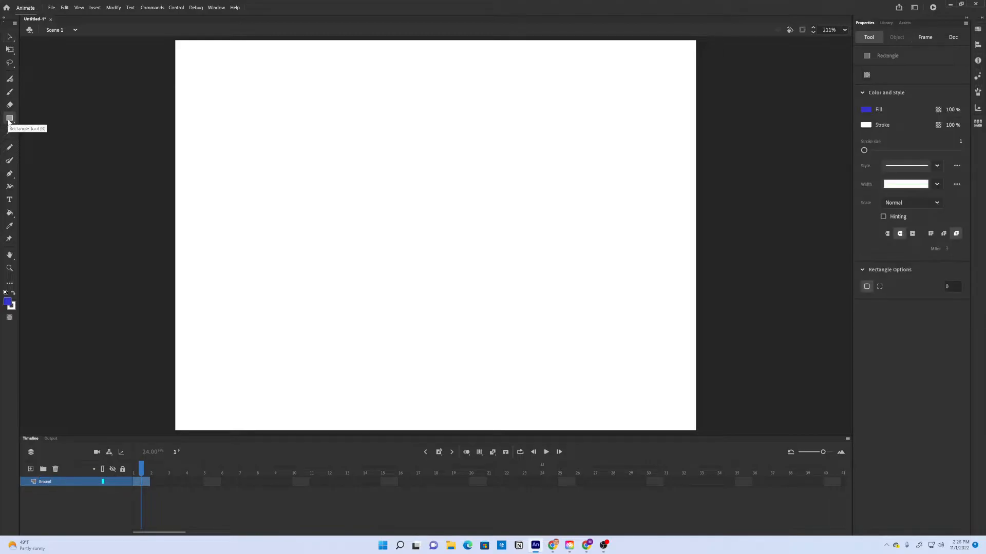
{"action": "left_click", "coordinate": [8, 303]}
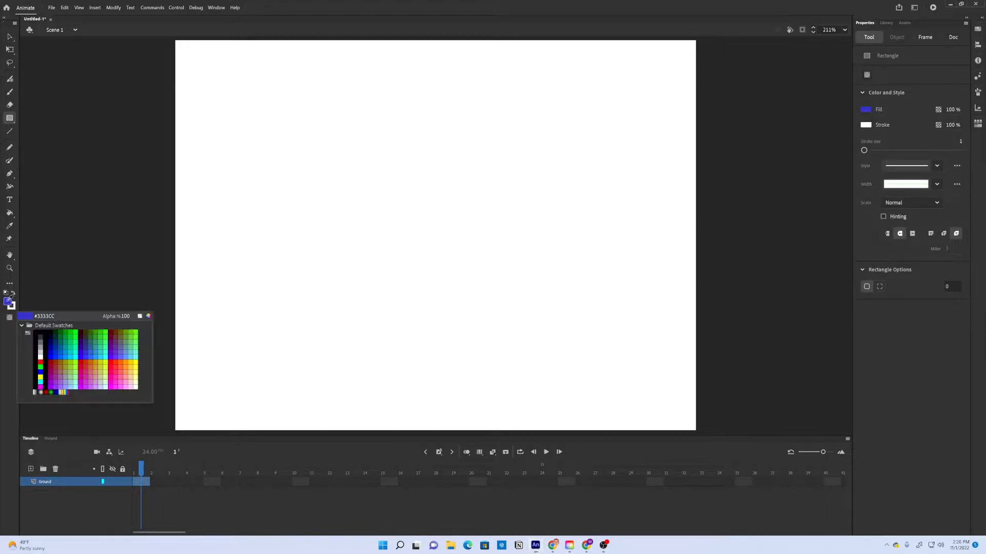
{"action": "left_click", "coordinate": [112, 332]}
{"action": "left_click_drag", "start_coordinate": [145, 397], "coordinate": [725, 435]}
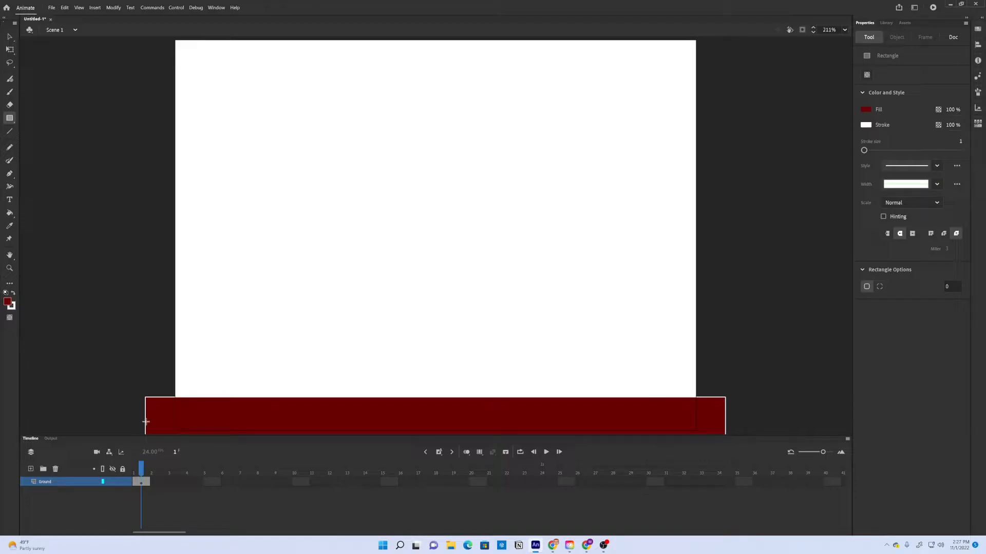
Delete the upper, left and right outline strokes of the ground rectangle
{"action": "left_click", "coordinate": [10, 37]}
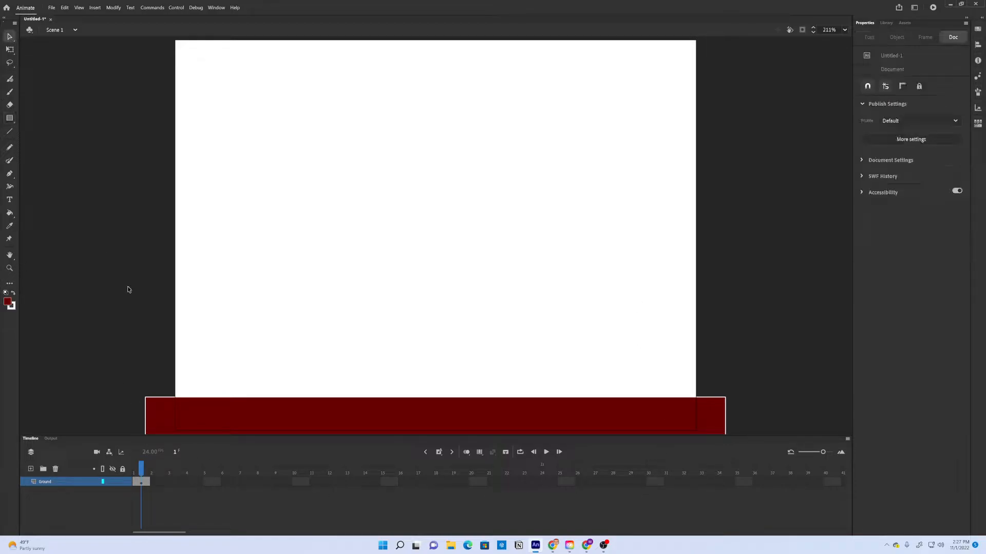
{"action": "left_click", "coordinate": [159, 399]}
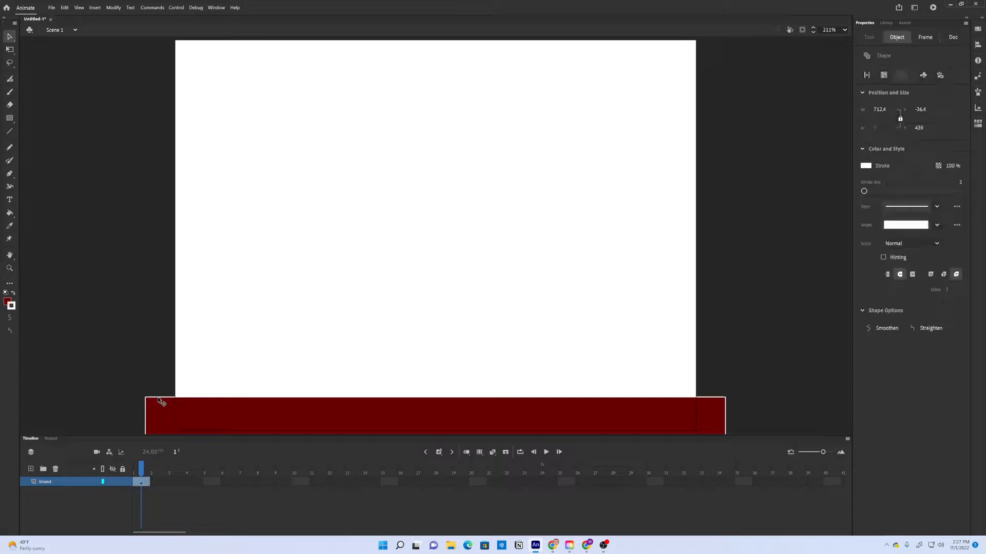
{"action": "key", "text": "Delete"}
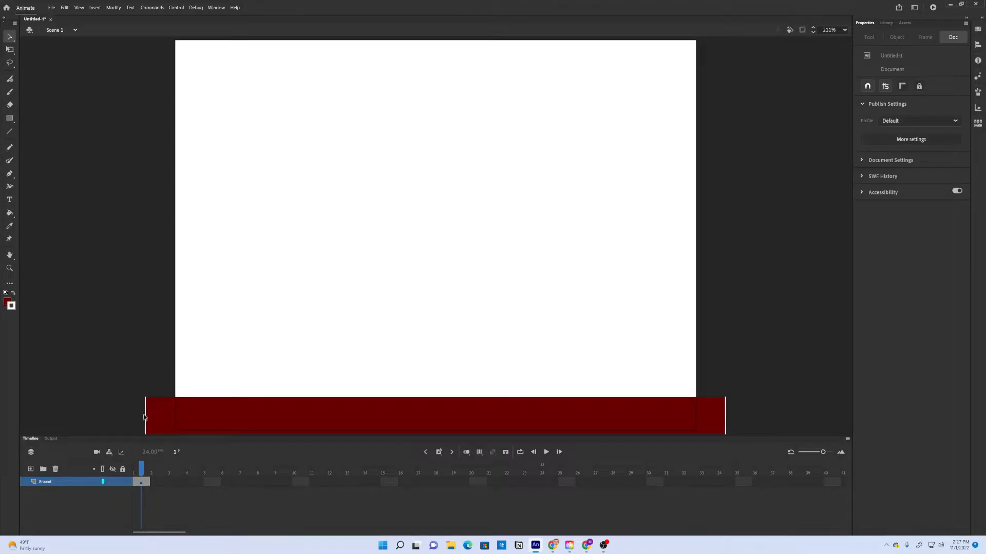
{"action": "left_click", "coordinate": [146, 415]}
{"action": "key", "text": "Delete"}
{"action": "left_click", "coordinate": [725, 417]}
{"action": "key", "text": "Delete"}
Add a layer named Guideb above Ground and set the drawing colours to black fill and white stroke
{"action": "left_click", "coordinate": [33, 469]}
{"action": "double_click", "coordinate": [42, 480]}
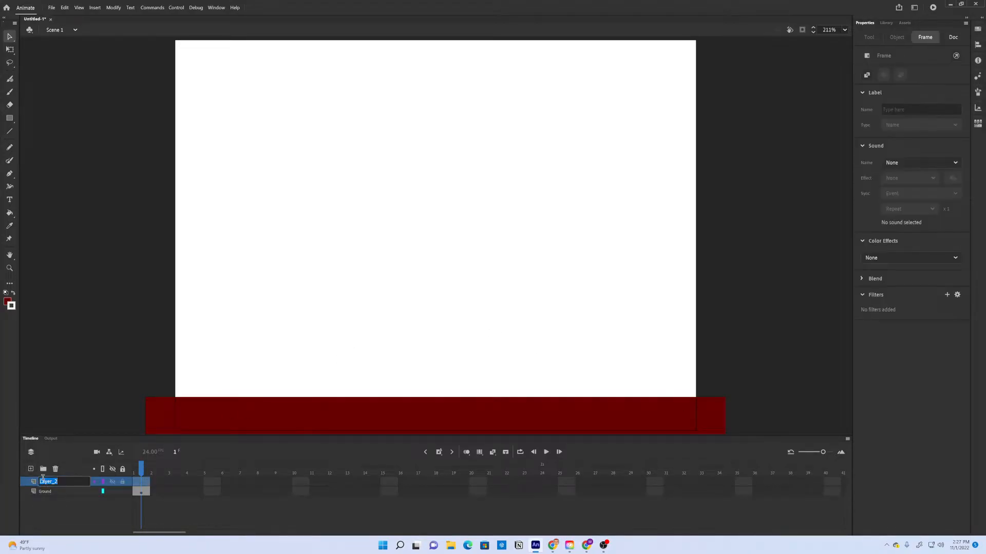
{"action": "type", "text": "Guideb"}
{"action": "left_click", "coordinate": [7, 292]}
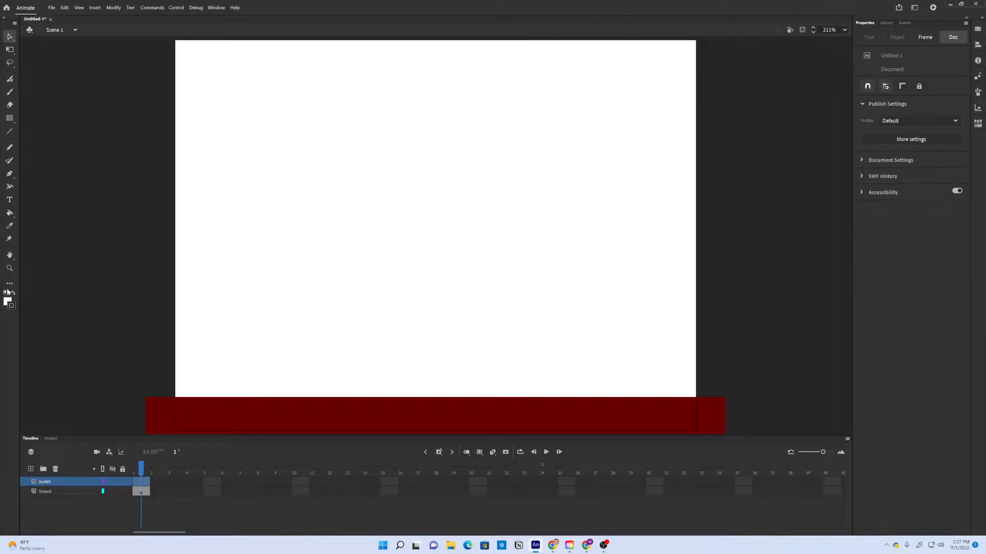
{"action": "left_click", "coordinate": [15, 295]}
Draw a wavy black test stroke across the stage with the Fluid Brush and delete it
{"action": "left_click", "coordinate": [9, 80]}
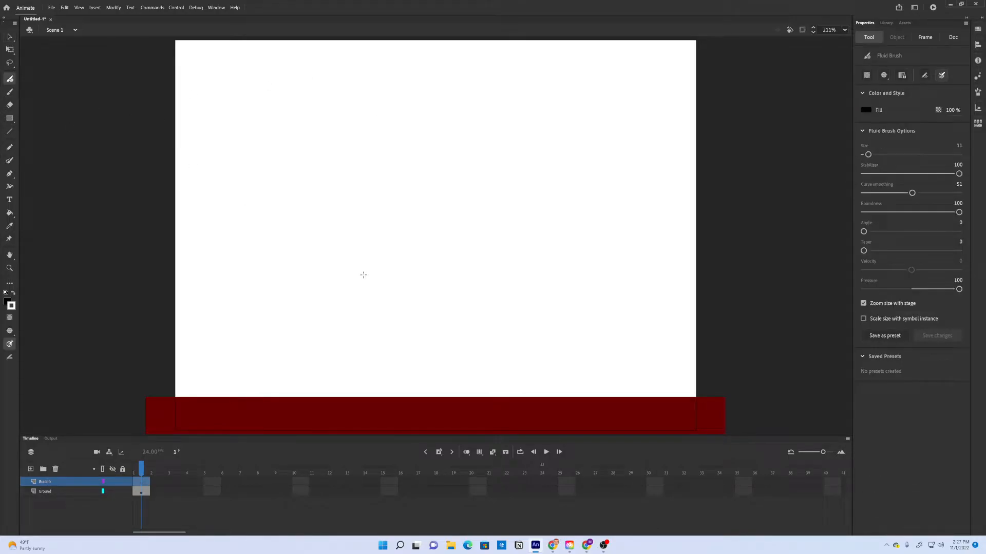
{"action": "mouse_move", "coordinate": [229, 118]}
{"action": "left_mouse_down"}
{"action": "mouse_move", "coordinate": [308, 105]}
{"action": "mouse_move", "coordinate": [558, 211]}
{"action": "mouse_move", "coordinate": [621, 205]}
{"action": "left_mouse_up"}
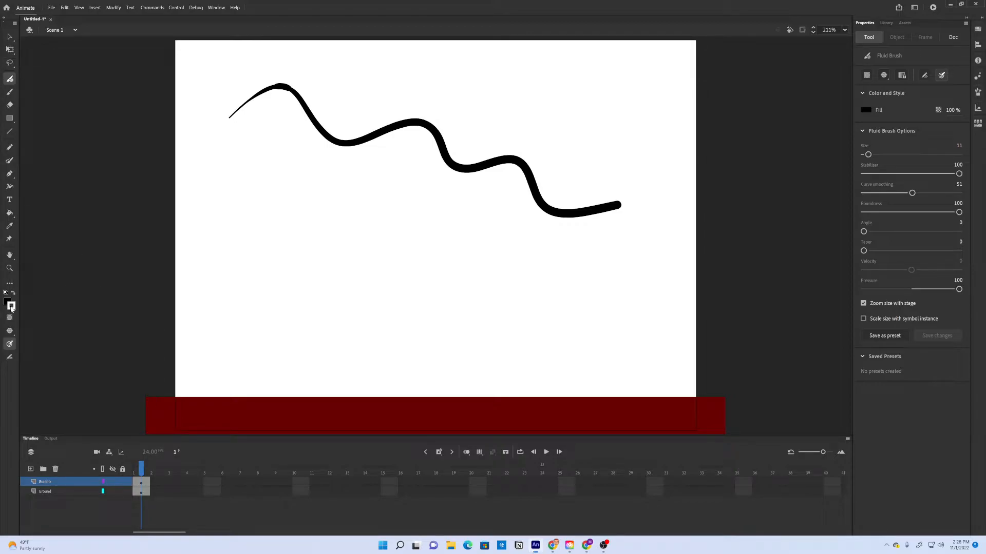
{"action": "left_click", "coordinate": [11, 306]}
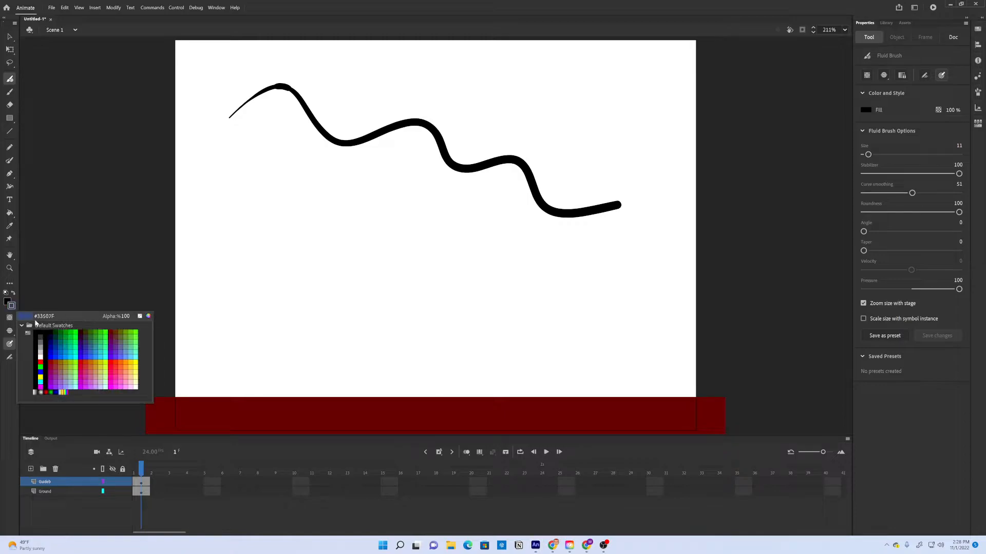
{"action": "left_click", "coordinate": [140, 317]}
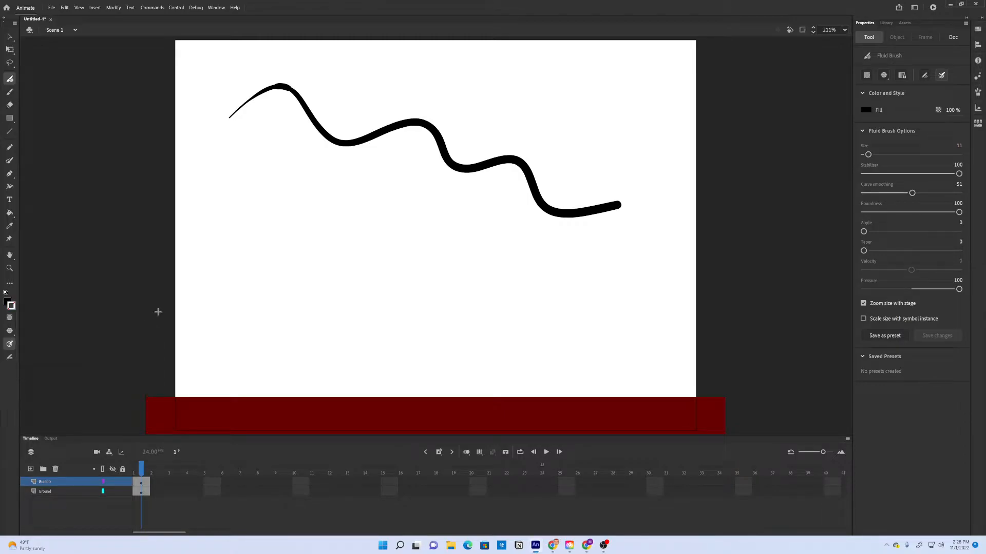
{"action": "left_click", "coordinate": [10, 37]}
{"action": "mouse_move", "coordinate": [180, 58]}
{"action": "left_mouse_down"}
{"action": "mouse_move", "coordinate": [467, 125]}
{"action": "mouse_move", "coordinate": [749, 294]}
{"action": "left_mouse_up"}
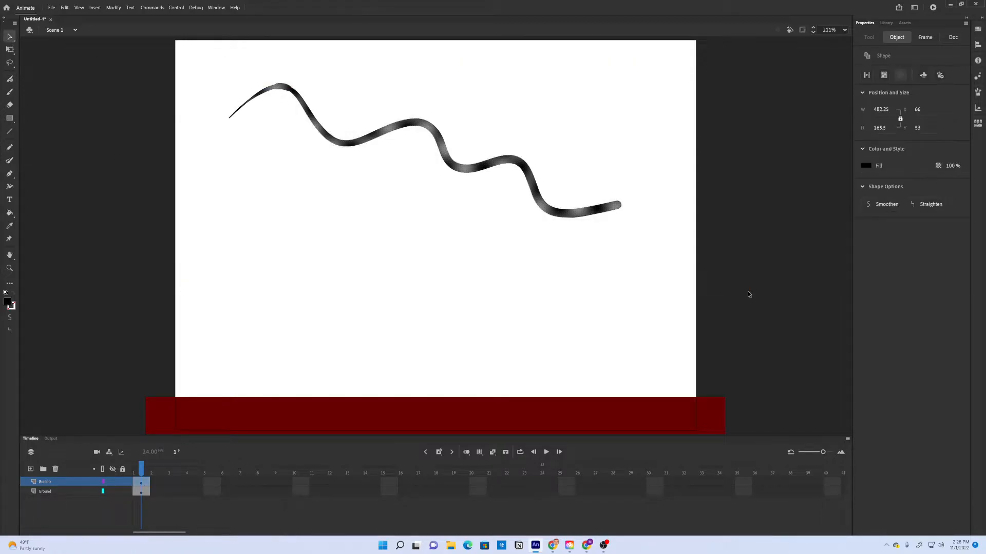
{"action": "key", "text": "Delete"}
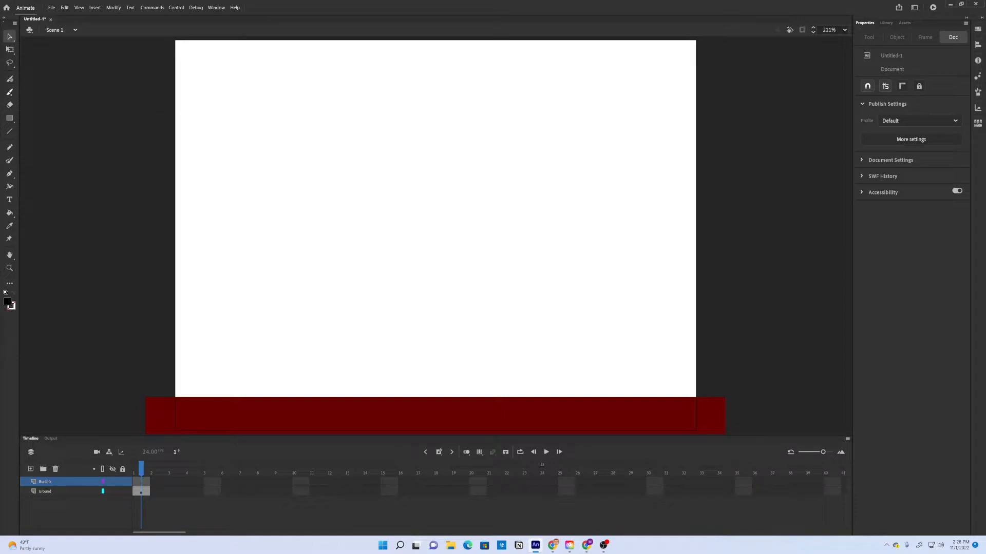
Draw the ball's bounce path with the Classic Brush: a fall from the upper left followed by three shrinking arcs
{"action": "left_click", "coordinate": [9, 92]}
{"action": "mouse_move", "coordinate": [161, 135]}
{"action": "left_mouse_down"}
{"action": "mouse_move", "coordinate": [195, 138]}
{"action": "mouse_move", "coordinate": [216, 161]}
{"action": "mouse_move", "coordinate": [247, 275]}
{"action": "mouse_move", "coordinate": [251, 397]}
{"action": "mouse_move", "coordinate": [284, 277]}
{"action": "mouse_move", "coordinate": [320, 244]}
{"action": "mouse_move", "coordinate": [353, 243]}
{"action": "mouse_move", "coordinate": [379, 267]}
{"action": "mouse_move", "coordinate": [411, 391]}
{"action": "mouse_move", "coordinate": [448, 340]}
{"action": "mouse_move", "coordinate": [492, 311]}
{"action": "mouse_move", "coordinate": [519, 311]}
{"action": "mouse_move", "coordinate": [547, 330]}
{"action": "mouse_move", "coordinate": [575, 397]}
{"action": "mouse_move", "coordinate": [639, 344]}
{"action": "mouse_move", "coordinate": [667, 357]}
{"action": "mouse_move", "coordinate": [695, 394]}
{"action": "left_mouse_up"}
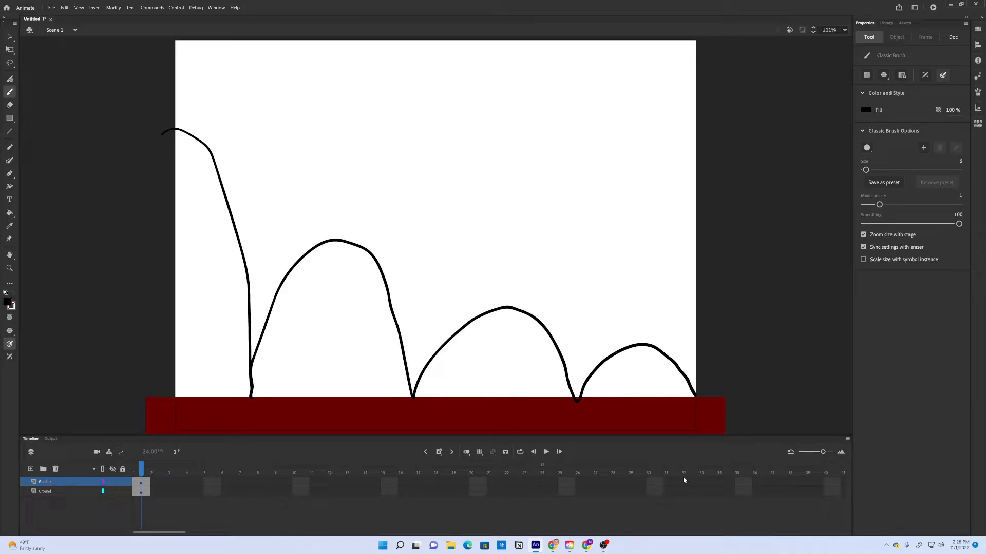
Draw spacing tick marks along the first fall and the tallest arc, closer together near the peaks
{"action": "left_click", "coordinate": [820, 453]}
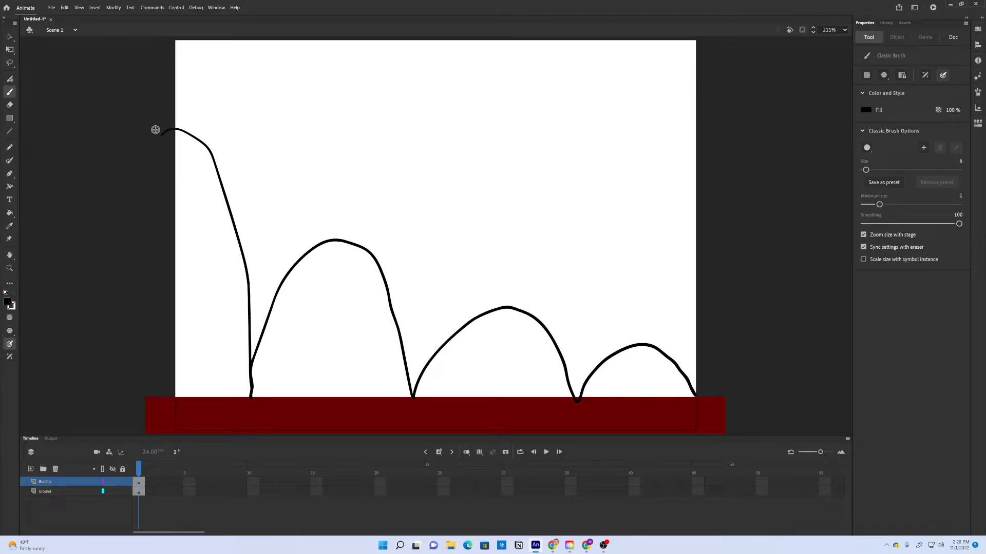
{"action": "mouse_move", "coordinate": [165, 136]}
{"action": "left_mouse_down"}
{"action": "mouse_move", "coordinate": [182, 121]}
{"action": "mouse_move", "coordinate": [172, 135]}
{"action": "mouse_move", "coordinate": [210, 134]}
{"action": "left_mouse_up"}
{"action": "left_click_drag", "start_coordinate": [240, 280], "coordinate": [260, 277]}
{"action": "mouse_move", "coordinate": [242, 381]}
{"action": "left_mouse_down"}
{"action": "mouse_move", "coordinate": [260, 379]}
{"action": "mouse_move", "coordinate": [258, 394]}
{"action": "left_mouse_up"}
{"action": "left_click_drag", "start_coordinate": [246, 376], "coordinate": [270, 379]}
{"action": "left_click_drag", "start_coordinate": [263, 317], "coordinate": [276, 322]}
{"action": "mouse_move", "coordinate": [305, 250]}
{"action": "left_mouse_down"}
{"action": "mouse_move", "coordinate": [311, 260]}
{"action": "mouse_move", "coordinate": [353, 255]}
{"action": "left_mouse_up"}
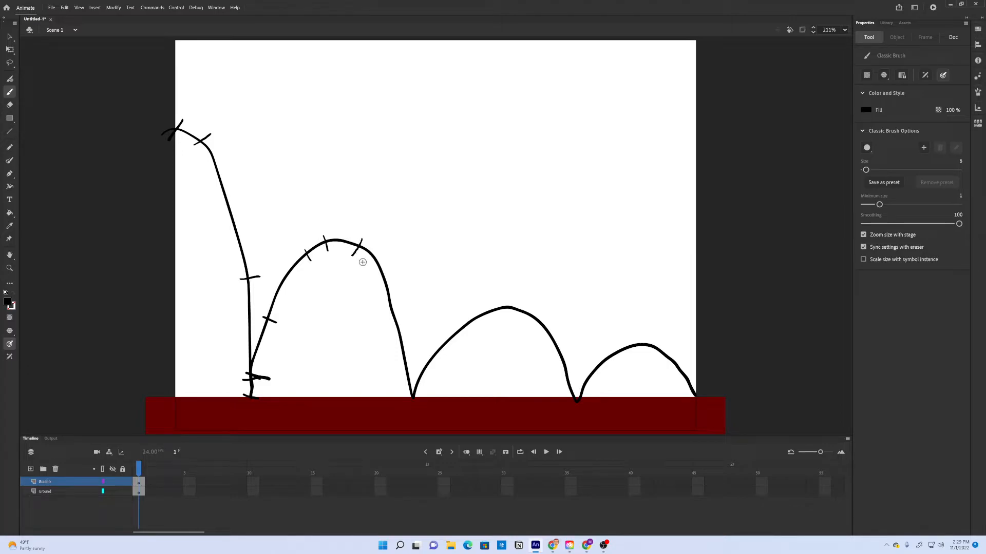
{"action": "left_click_drag", "start_coordinate": [382, 302], "coordinate": [401, 299]}
Draw spacing tick marks along the two smaller bounce arcs to the stage's right edge
{"action": "mouse_move", "coordinate": [421, 380]}
{"action": "left_mouse_down"}
{"action": "mouse_move", "coordinate": [410, 389]}
{"action": "mouse_move", "coordinate": [423, 398]}
{"action": "mouse_move", "coordinate": [427, 387]}
{"action": "left_mouse_up"}
{"action": "left_click_drag", "start_coordinate": [453, 329], "coordinate": [460, 343]}
{"action": "left_click_drag", "start_coordinate": [508, 302], "coordinate": [506, 317]}
{"action": "left_click_drag", "start_coordinate": [555, 359], "coordinate": [572, 351]}
{"action": "mouse_move", "coordinate": [568, 397]}
{"action": "left_mouse_down"}
{"action": "mouse_move", "coordinate": [587, 396]}
{"action": "mouse_move", "coordinate": [588, 383]}
{"action": "left_mouse_up"}
{"action": "mouse_move", "coordinate": [622, 347]}
{"action": "left_mouse_down"}
{"action": "mouse_move", "coordinate": [624, 356]}
{"action": "mouse_move", "coordinate": [694, 365]}
{"action": "mouse_move", "coordinate": [698, 391]}
{"action": "left_mouse_up"}
{"action": "left_click_drag", "start_coordinate": [484, 308], "coordinate": [487, 324]}
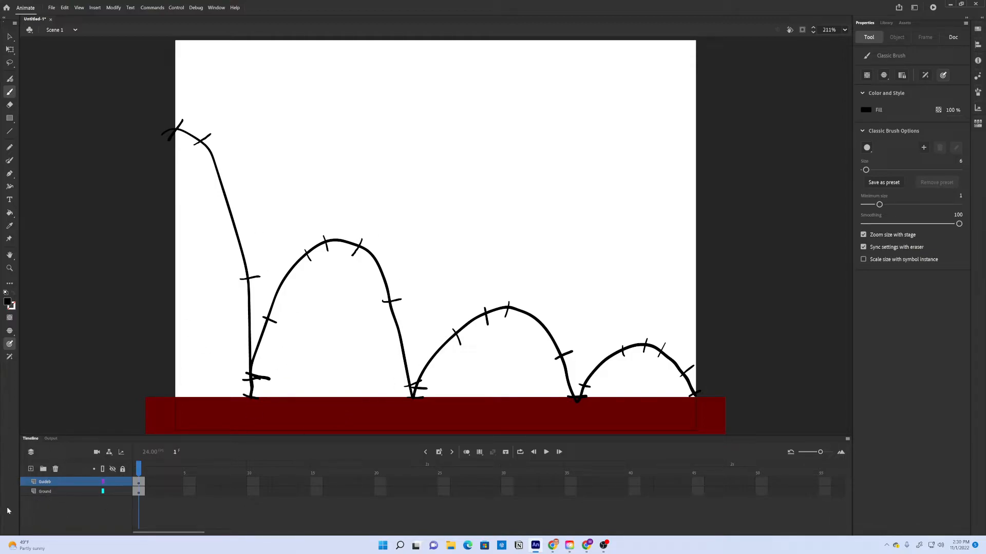
Convert the Guideb layer into a guide layer
{"action": "right_click", "coordinate": [45, 486]}
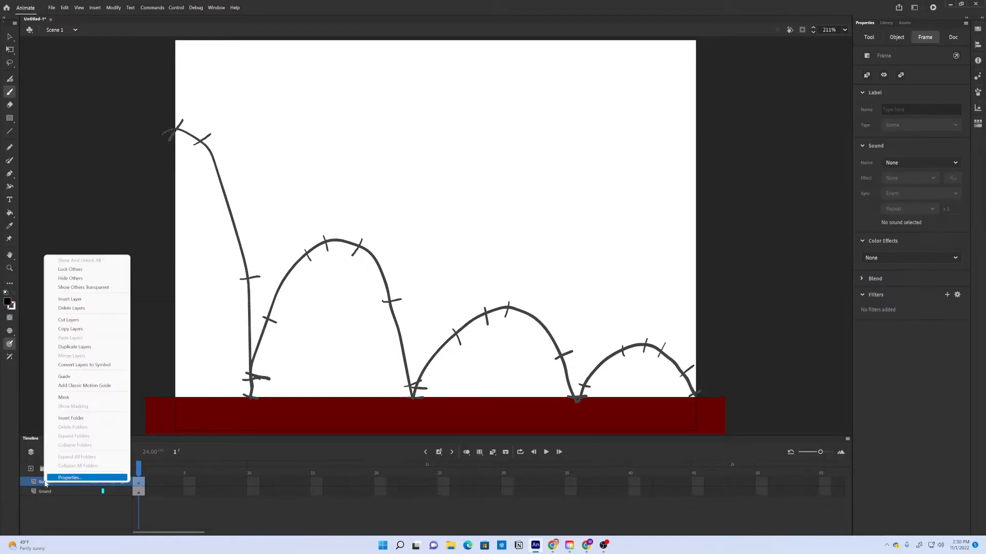
{"action": "left_click", "coordinate": [74, 377]}
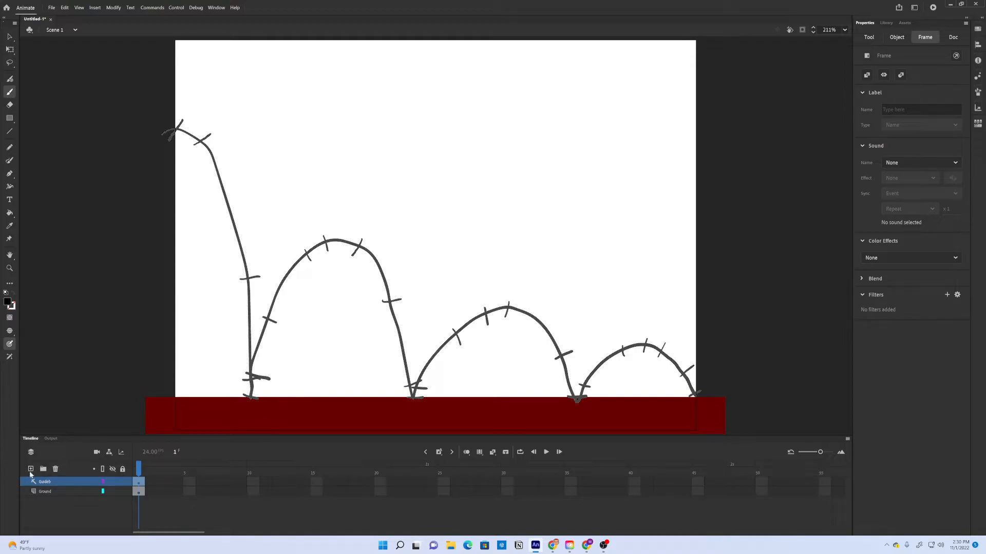
Add a layer named ball above the guide layer and paint a small black dot outside the stage's lower-left corner
{"action": "left_click", "coordinate": [31, 468]}
{"action": "double_click", "coordinate": [39, 481]}
{"action": "type", "text": "ball"}
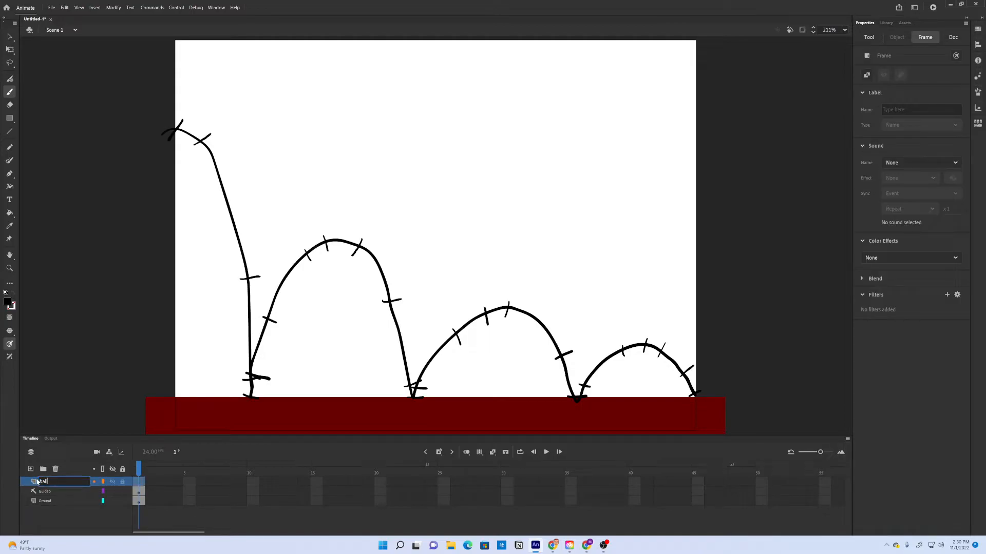
{"action": "left_click", "coordinate": [106, 421]}
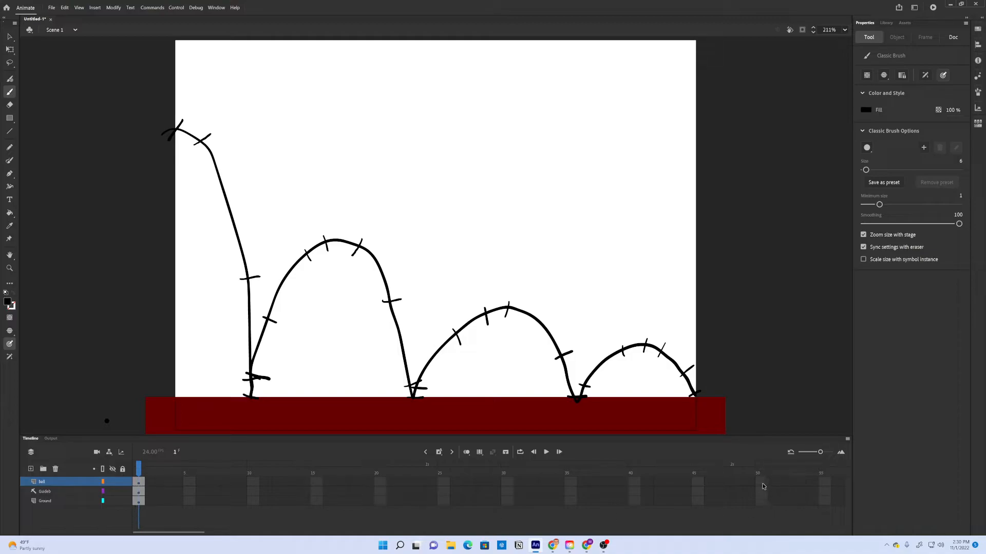
Extend the ball, Guideb and Ground layers to frame 50 and lock the Guideb and Ground layers
{"action": "left_click_drag", "start_coordinate": [822, 456], "coordinate": [820, 515]}
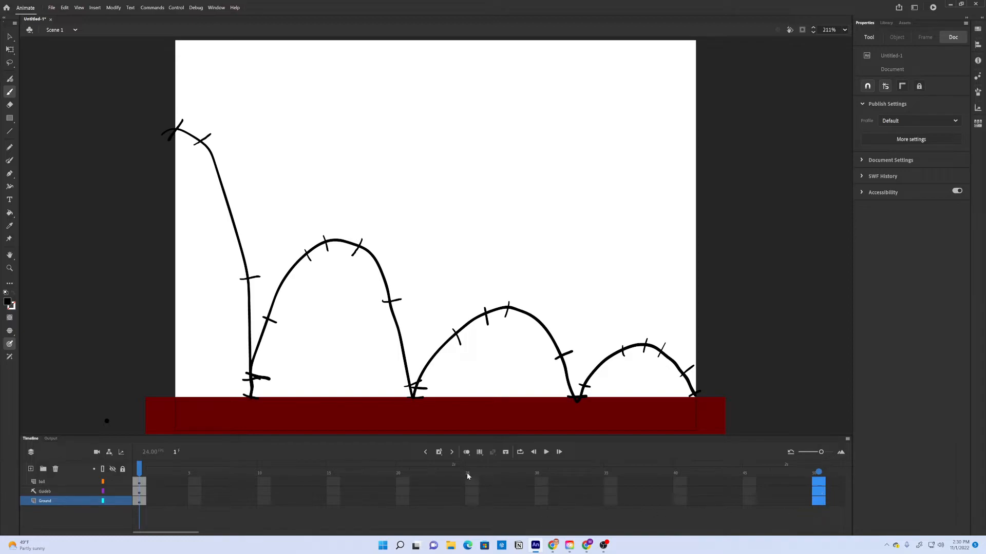
{"action": "left_click", "coordinate": [438, 454]}
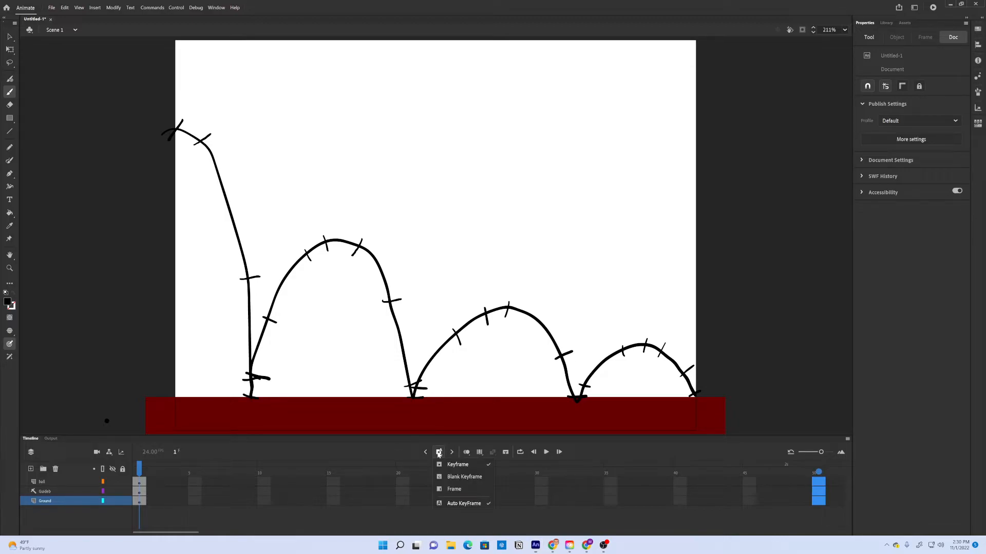
{"action": "left_click", "coordinate": [454, 489]}
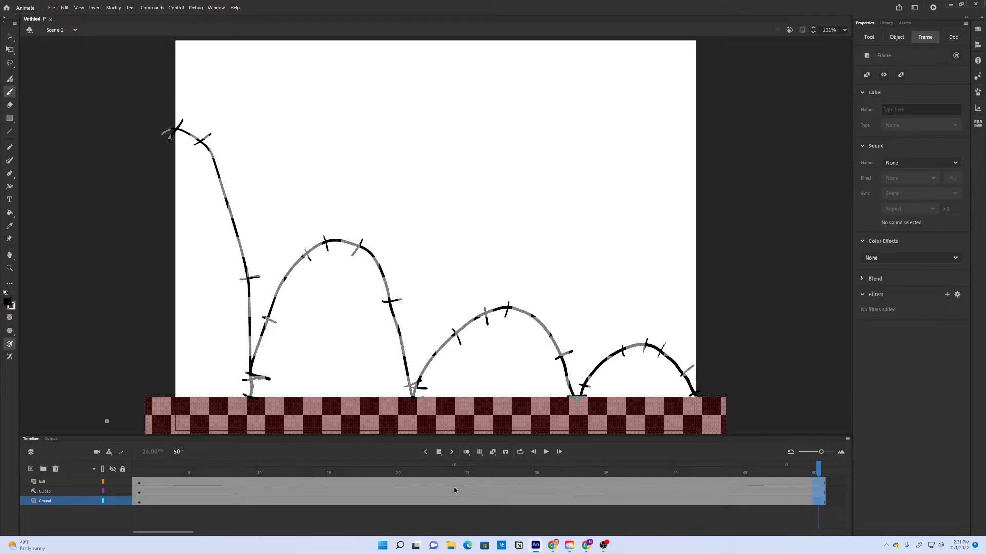
{"action": "mouse_move", "coordinate": [811, 470]}
{"action": "left_mouse_down"}
{"action": "mouse_move", "coordinate": [181, 463]}
{"action": "mouse_move", "coordinate": [792, 470]}
{"action": "mouse_move", "coordinate": [799, 516]}
{"action": "mouse_move", "coordinate": [222, 441]}
{"action": "mouse_move", "coordinate": [418, 468]}
{"action": "mouse_move", "coordinate": [818, 468]}
{"action": "mouse_move", "coordinate": [332, 468]}
{"action": "left_mouse_up"}
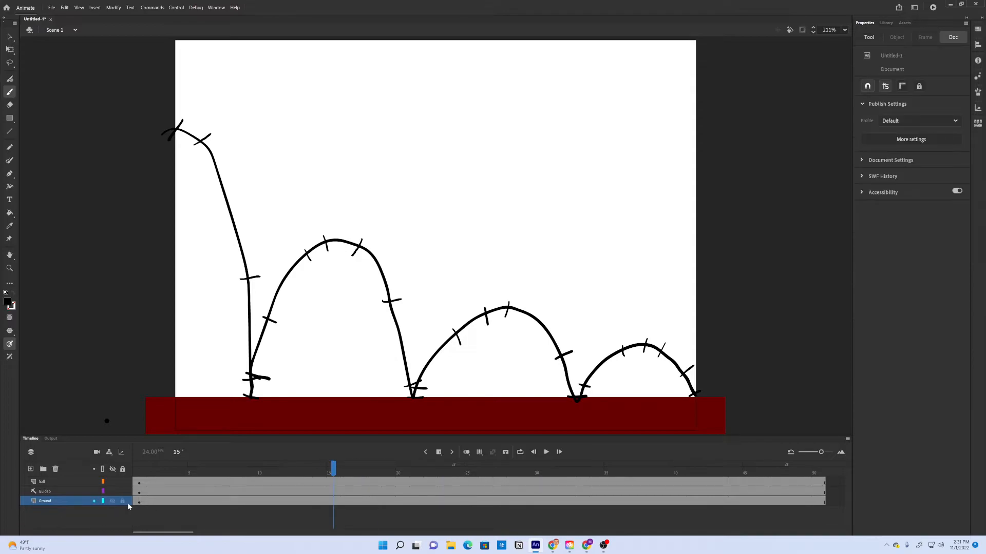
{"action": "left_click_drag", "start_coordinate": [122, 501], "coordinate": [123, 492]}
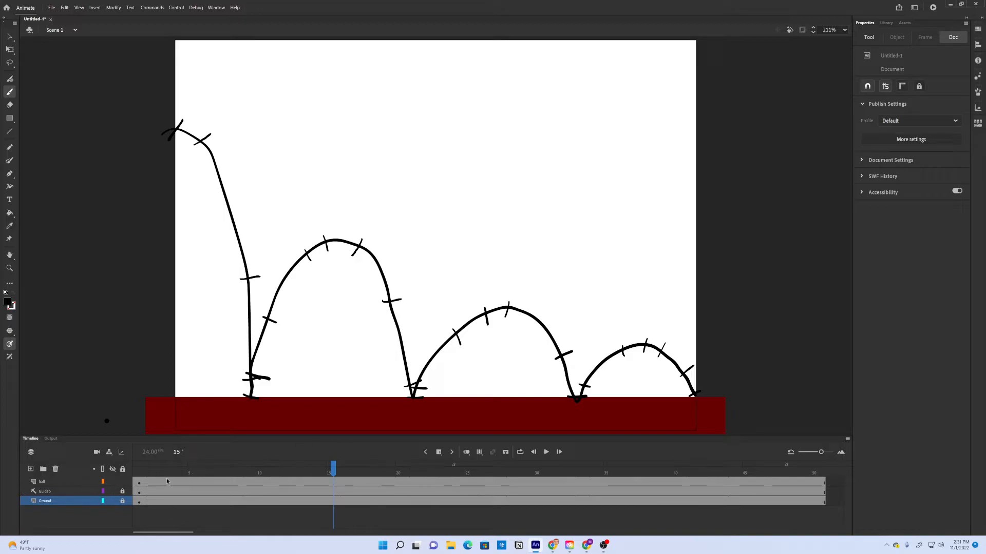
Convert the ball layer to frame-by-frame animation with a keyframe every other frame and play it back from frame 1
{"action": "left_click", "coordinate": [306, 486]}
{"action": "right_click", "coordinate": [389, 482]}
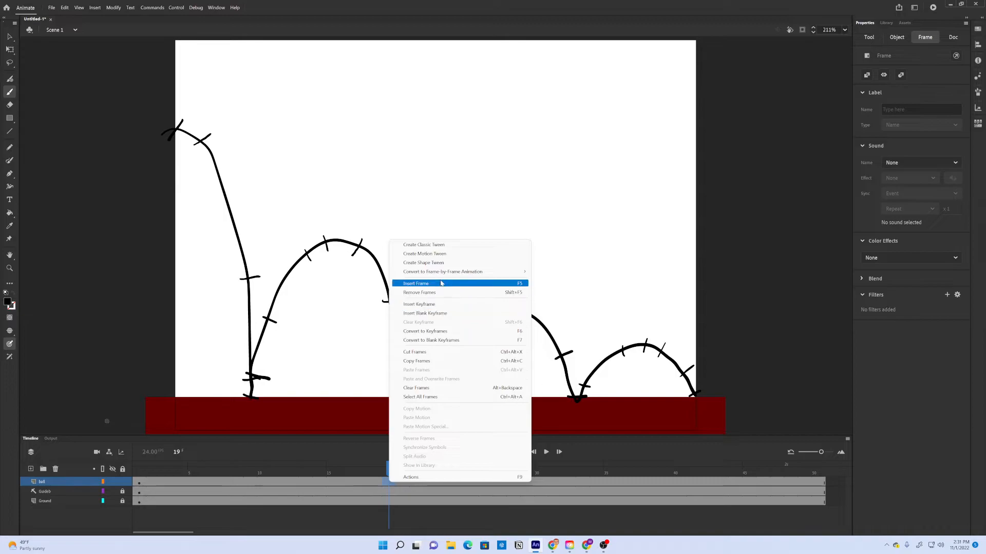
{"action": "mouse_move", "coordinate": [444, 273]}
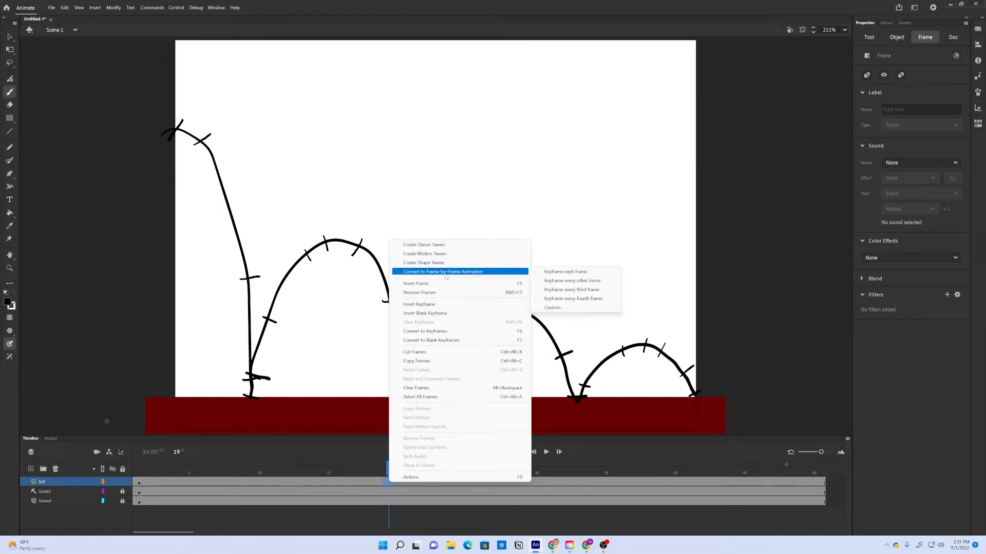
{"action": "left_click", "coordinate": [574, 281]}
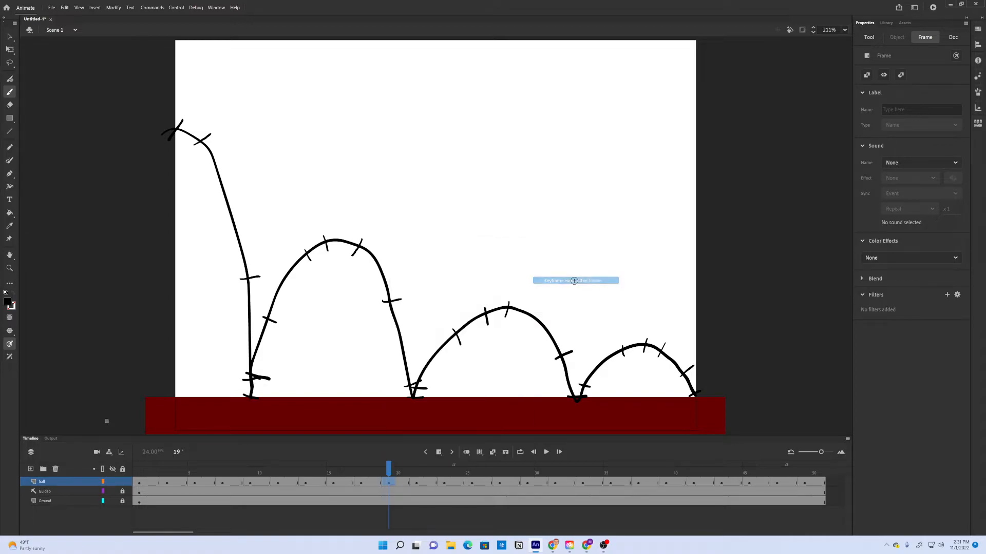
{"action": "left_click_drag", "start_coordinate": [389, 471], "coordinate": [136, 456]}
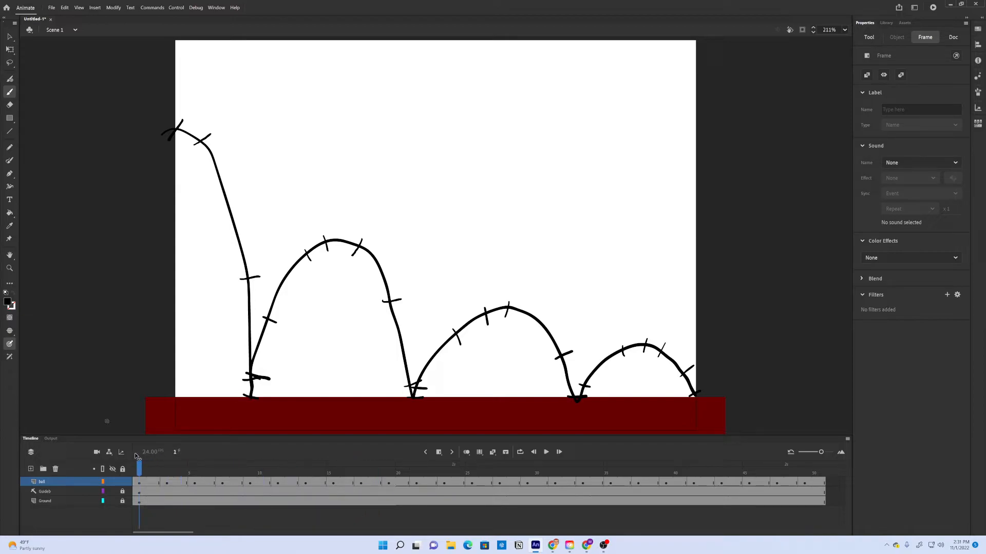
{"action": "key", "text": "Return"}
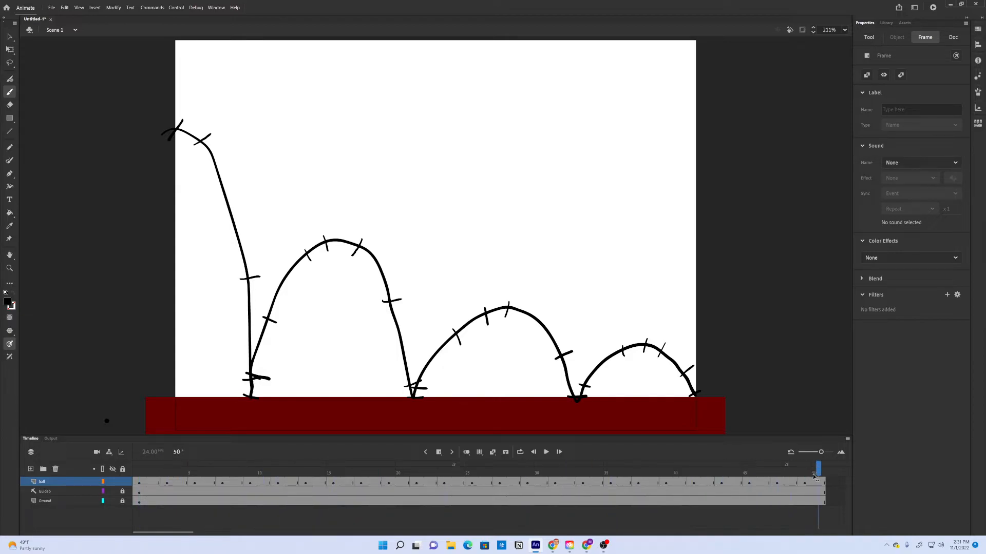
{"action": "left_click_drag", "start_coordinate": [237, 455], "coordinate": [1, 448]}
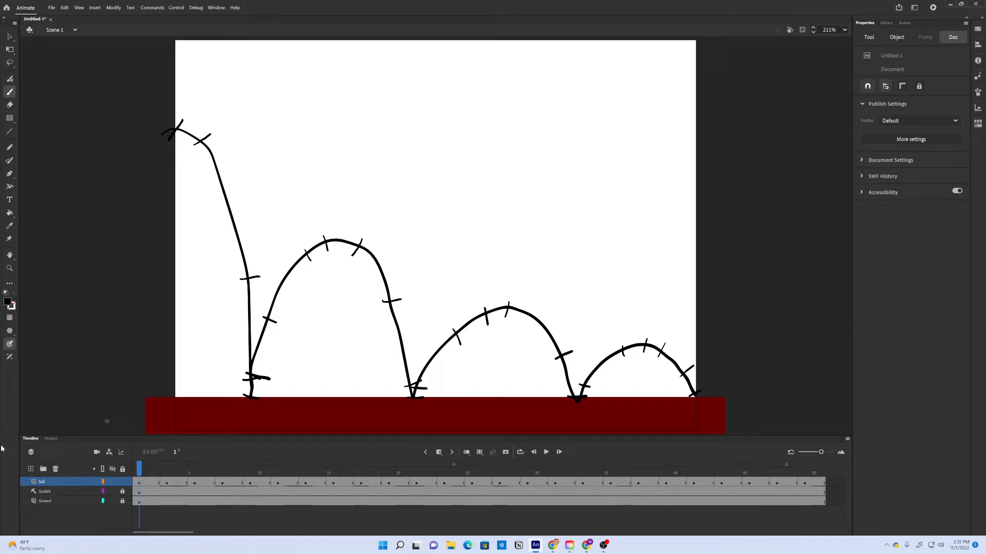
Select the ball layer's first keyframe and change the fill color to bright green
{"action": "left_click", "coordinate": [140, 484]}
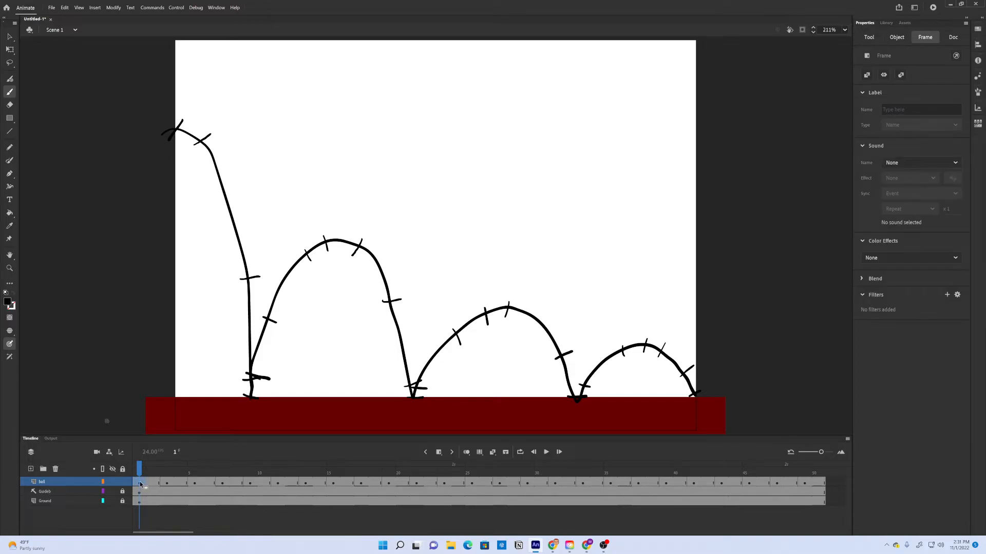
{"action": "left_click", "coordinate": [140, 482]}
{"action": "left_click", "coordinate": [7, 302]}
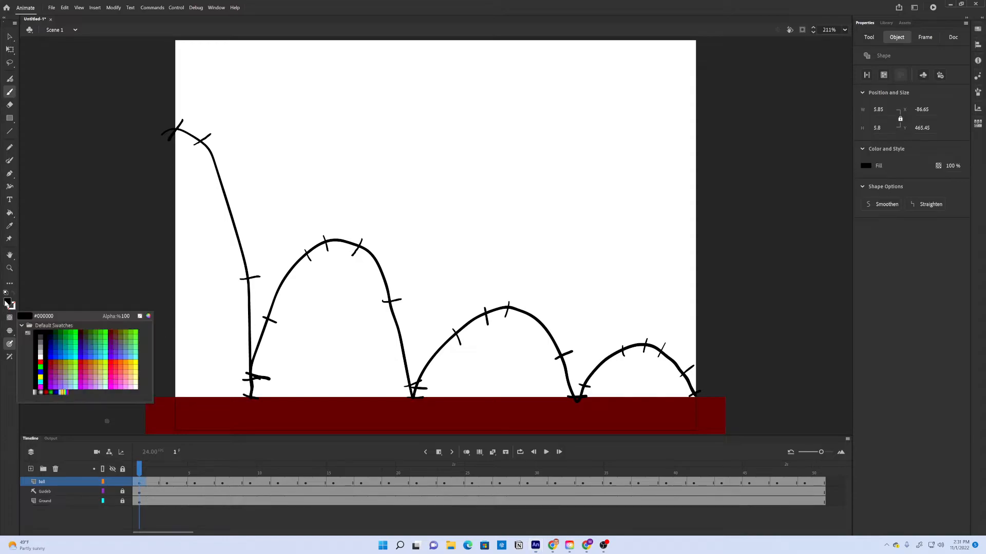
{"action": "left_click", "coordinate": [77, 332]}
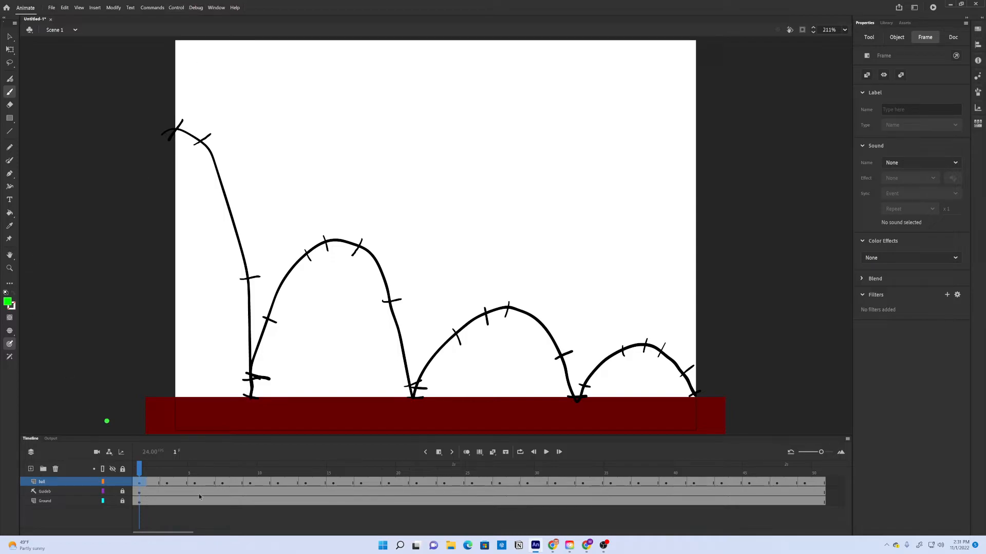
Delete the dot outside the stage from the ball layer's first frame
{"action": "key", "text": "v"}
{"action": "left_click", "coordinate": [107, 421]}
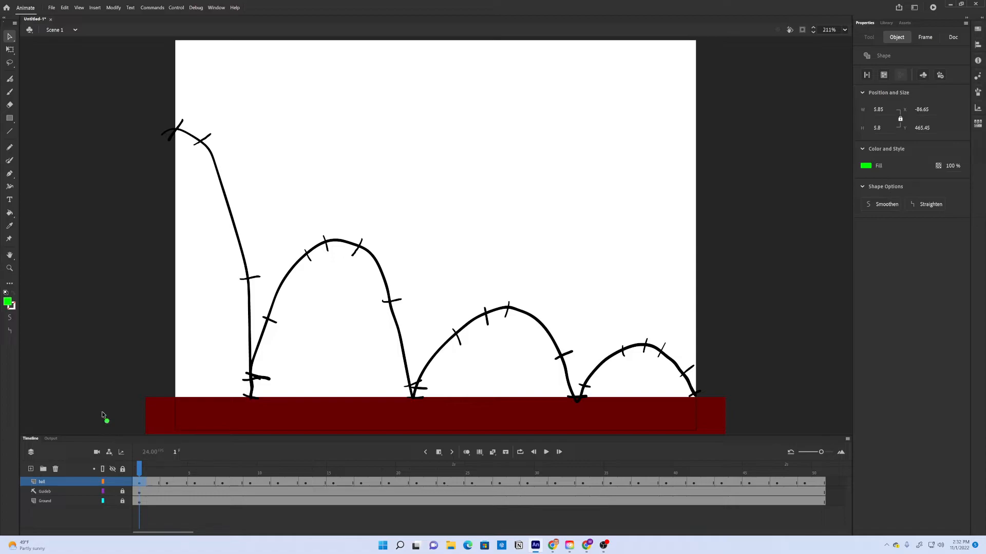
{"action": "key", "text": "Delete"}
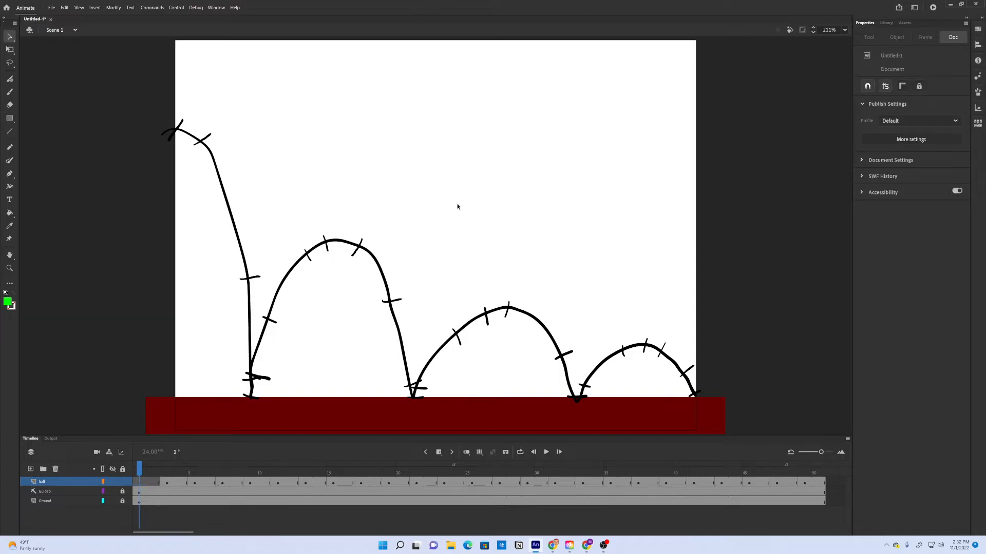
{"action": "left_click", "coordinate": [139, 483]}
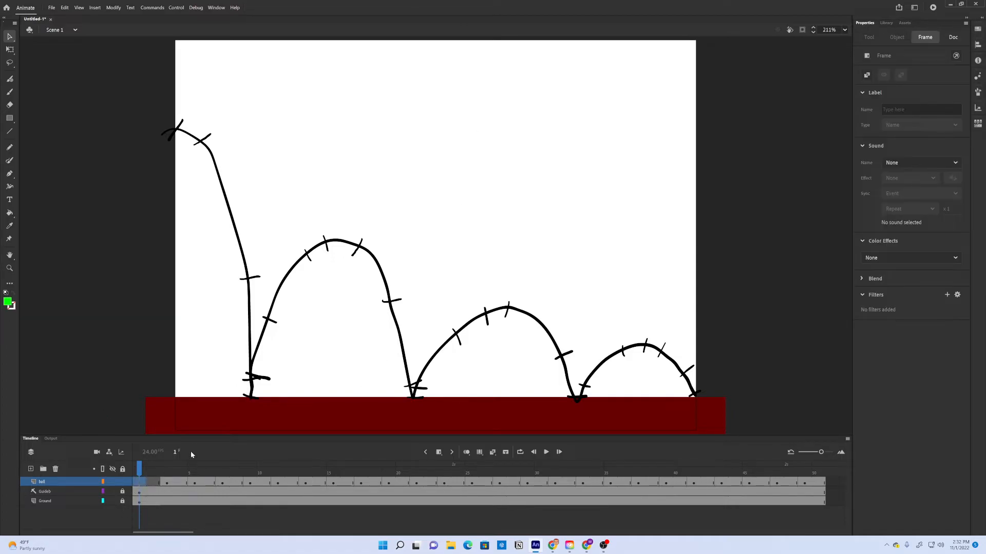
Clear the ball layer's keyframes from frame 3 through frame 50
{"action": "left_click", "coordinate": [169, 485]}
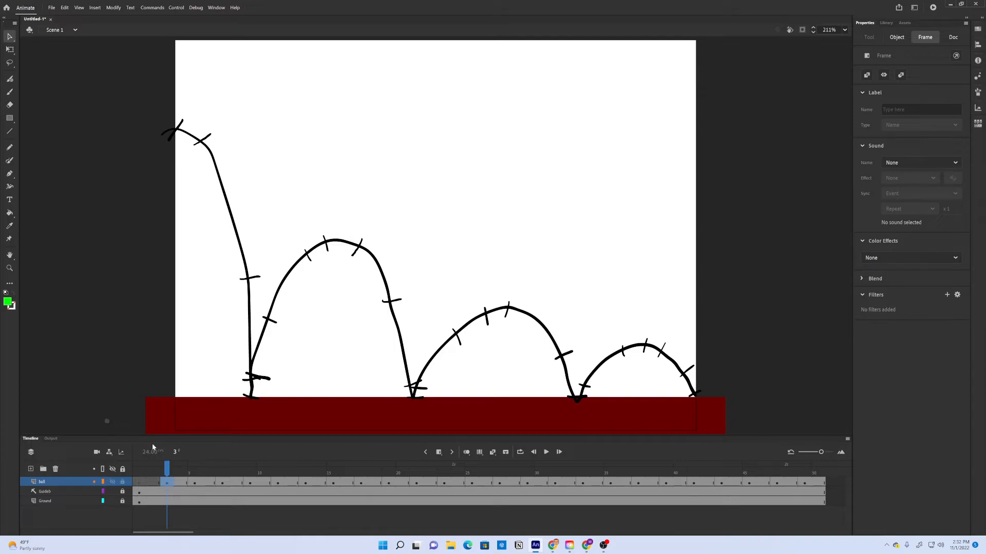
{"action": "left_click", "coordinate": [140, 396]}
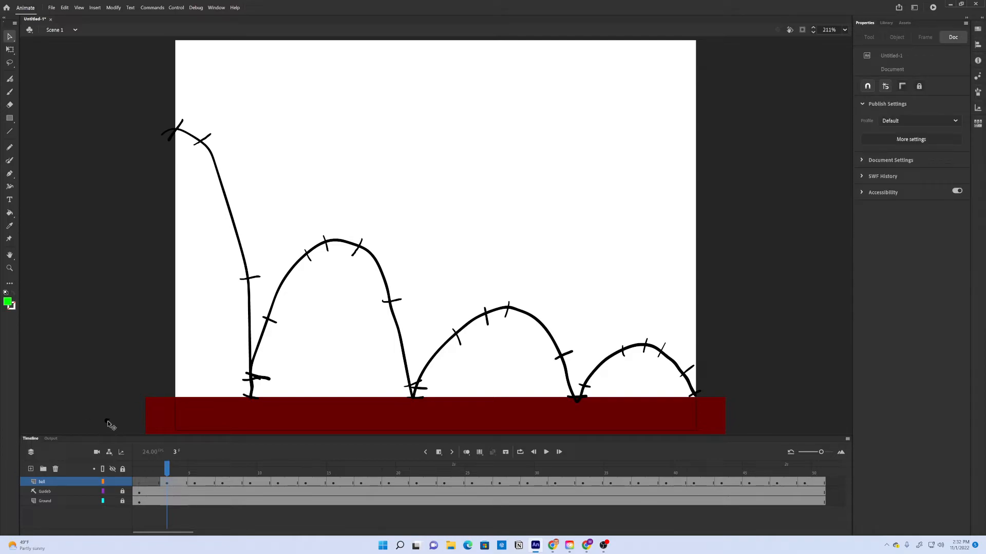
{"action": "left_click", "coordinate": [107, 422]}
{"action": "left_click", "coordinate": [194, 484]}
{"action": "left_click", "coordinate": [223, 485]}
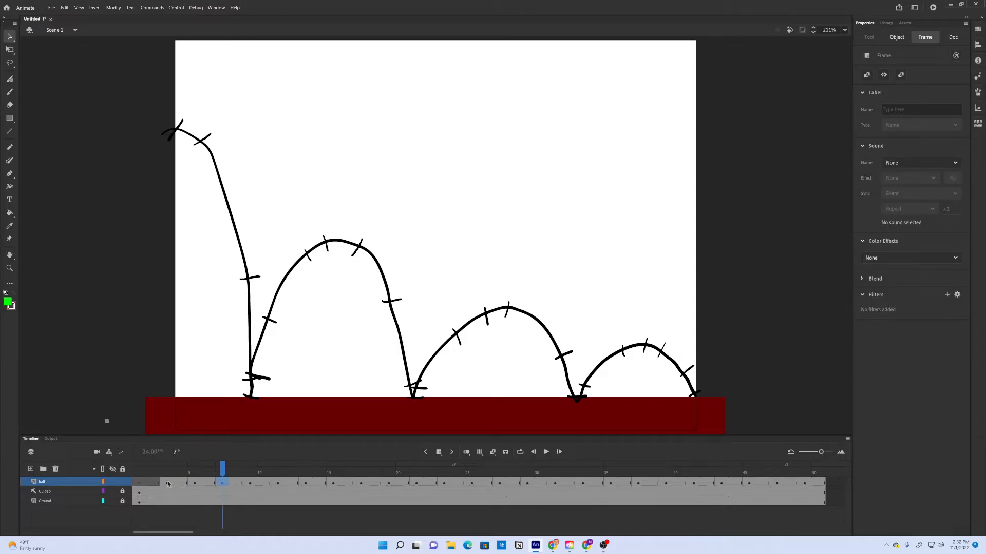
{"action": "left_click_drag", "start_coordinate": [165, 483], "coordinate": [820, 481]}
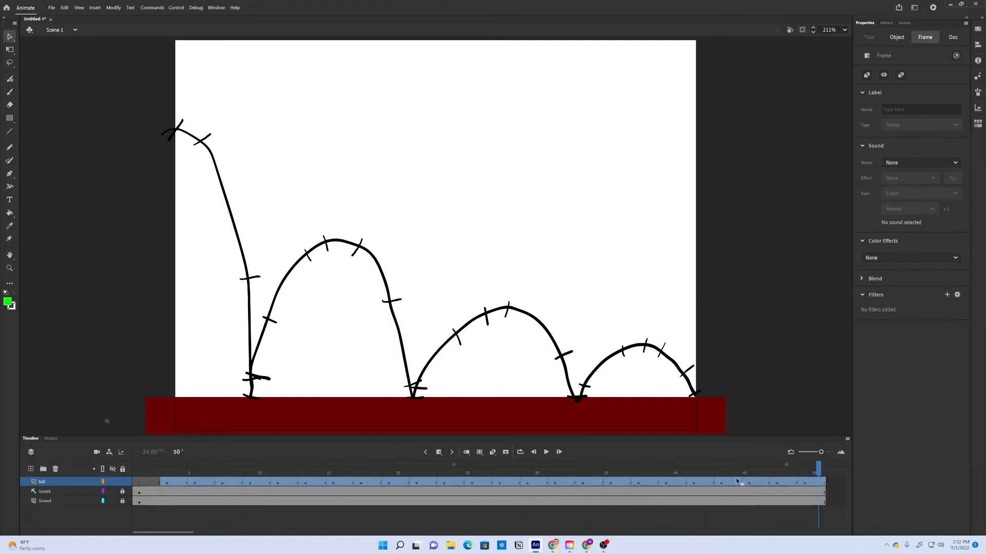
{"action": "right_click", "coordinate": [483, 482]}
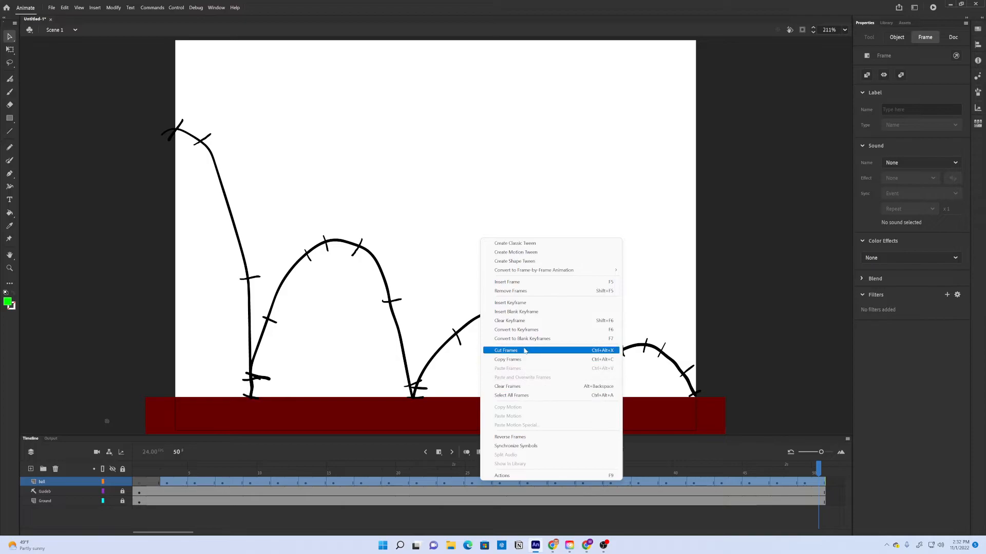
{"action": "left_click", "coordinate": [515, 321]}
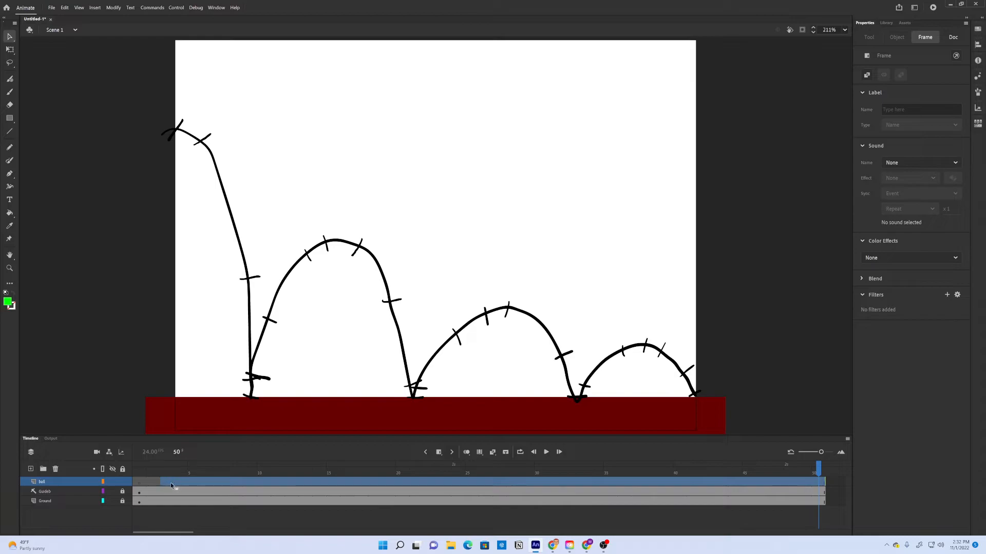
Convert the emptied ball layer to frame-by-frame animation with a keyframe every other frame
{"action": "right_click", "coordinate": [170, 483]}
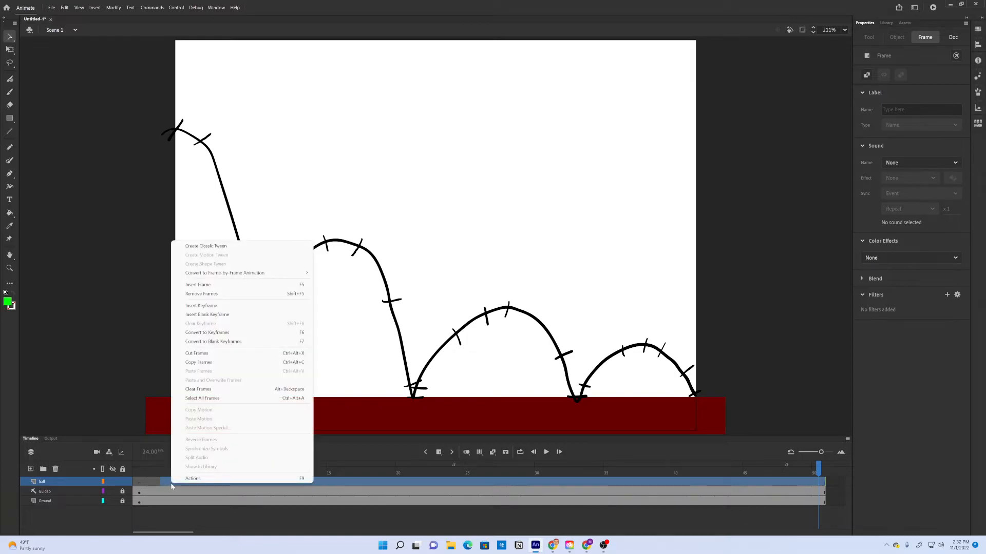
{"action": "left_click", "coordinate": [137, 483]}
{"action": "right_click", "coordinate": [137, 483]}
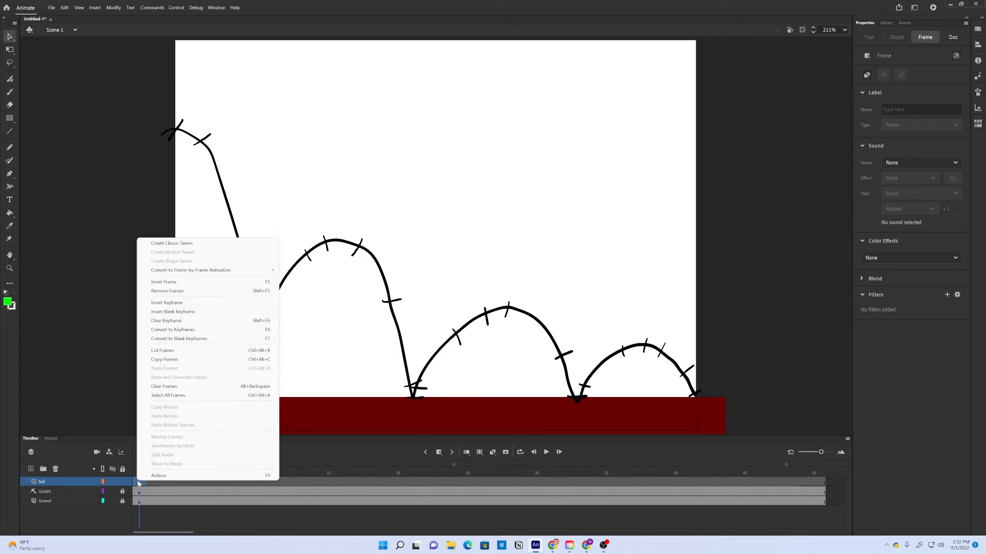
{"action": "mouse_move", "coordinate": [267, 270]}
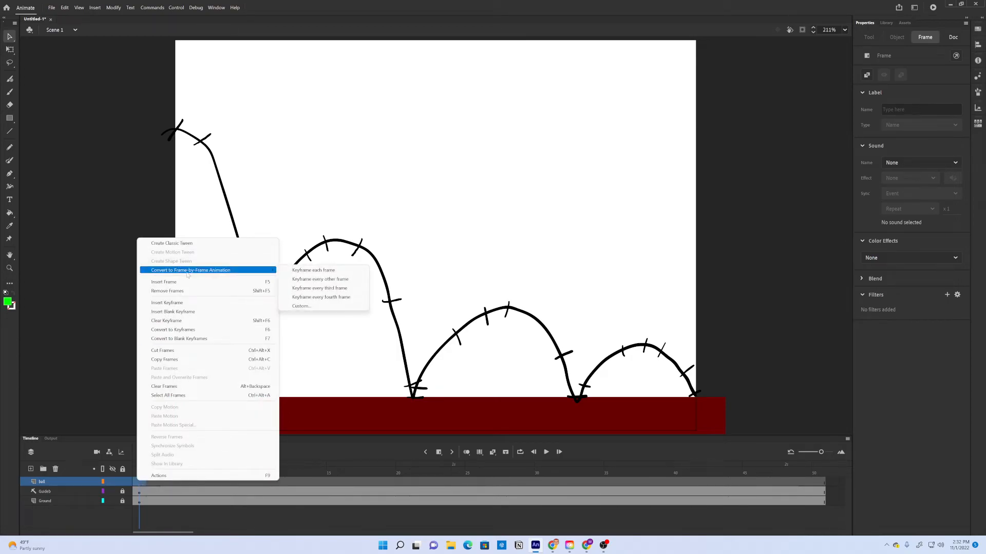
{"action": "left_click", "coordinate": [296, 277]}
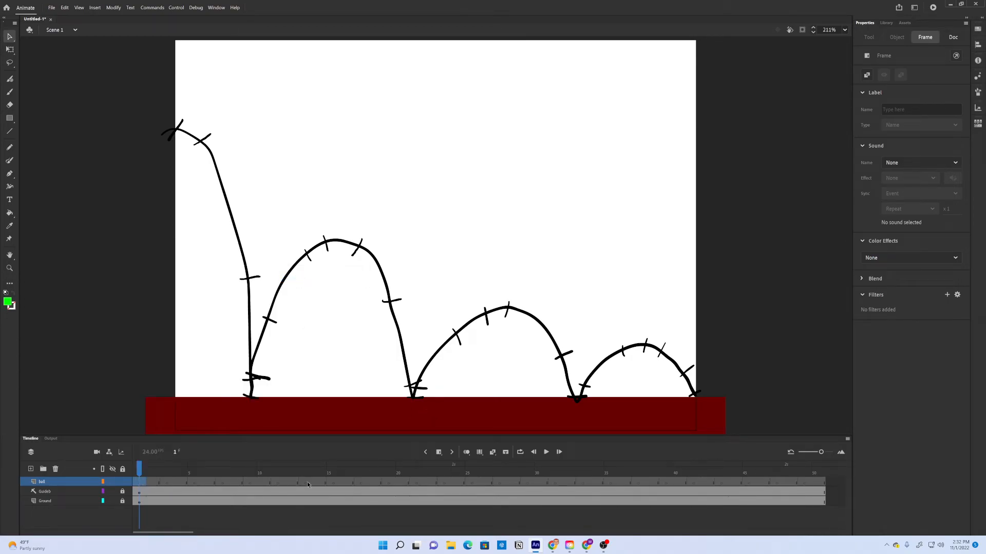
Paint a small round green ball over the first tick mark of the path on frame 1 of the ball layer
{"action": "mouse_move", "coordinate": [142, 471]}
{"action": "left_mouse_down"}
{"action": "mouse_move", "coordinate": [677, 470]}
{"action": "mouse_move", "coordinate": [137, 464]}
{"action": "left_mouse_up"}
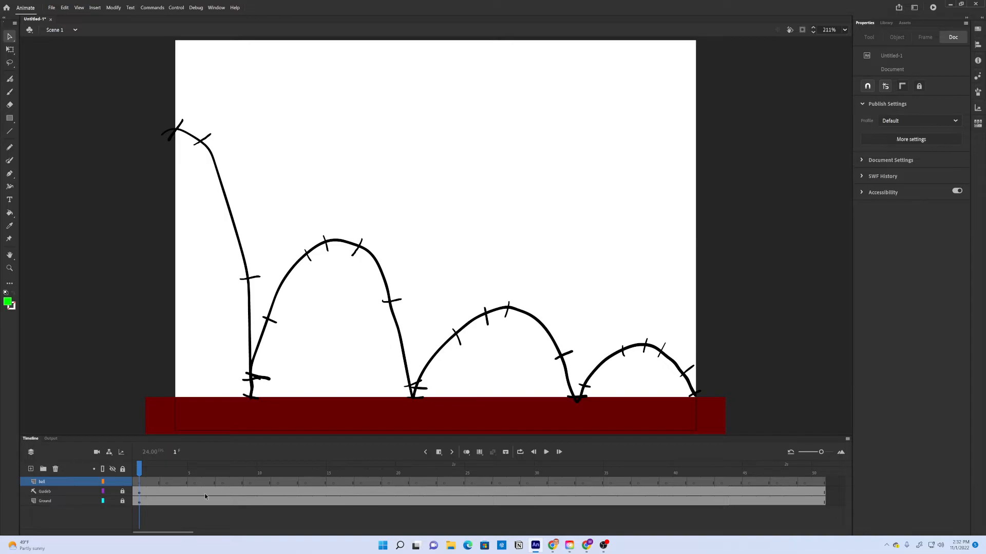
{"action": "left_click", "coordinate": [139, 483]}
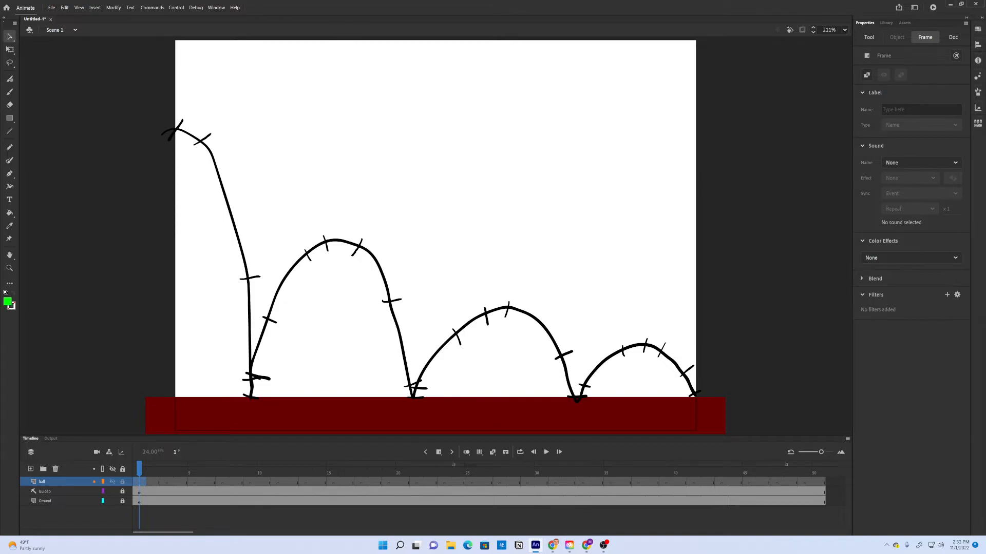
{"action": "key", "text": "b"}
{"action": "left_click_drag", "start_coordinate": [177, 128], "coordinate": [180, 129]}
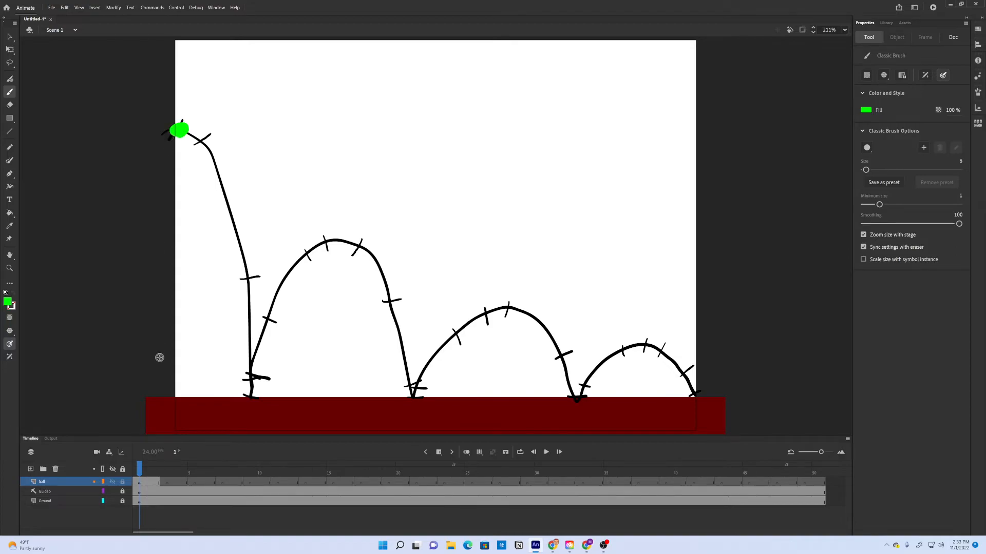
Turn on onion skinning and paint the ball at the second tick on frame 3 and vertically stretched at the third tick on frame 5
{"action": "left_click", "coordinate": [167, 484]}
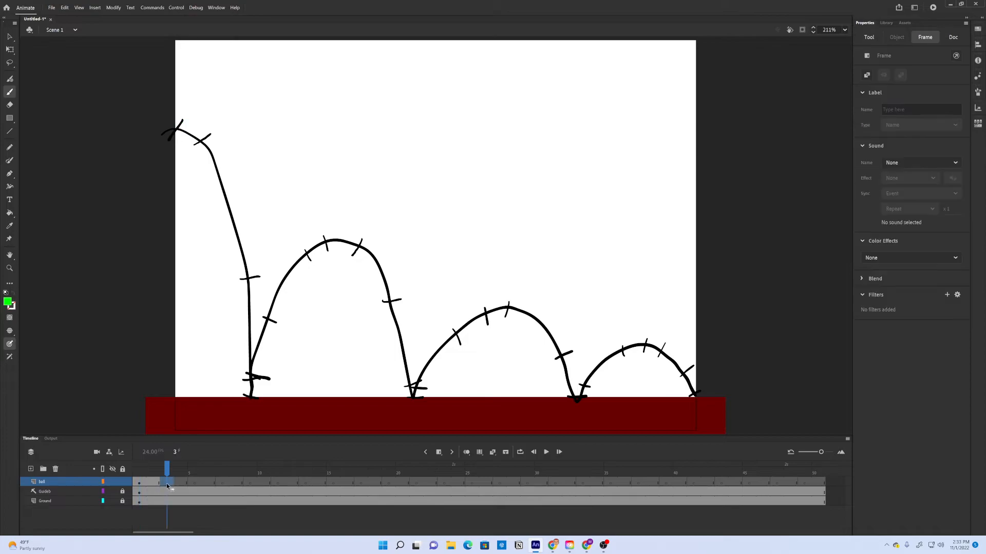
{"action": "left_click", "coordinate": [468, 456]}
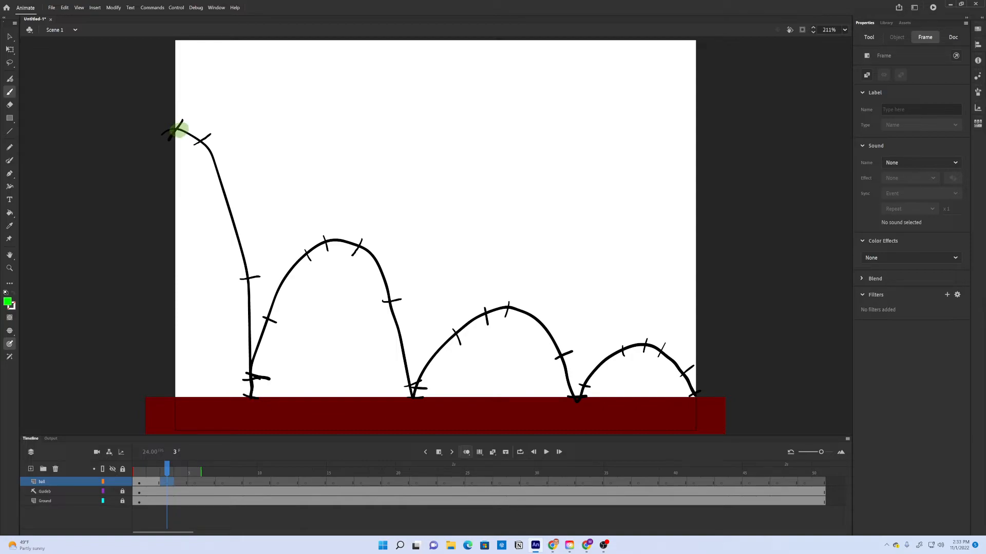
{"action": "mouse_move", "coordinate": [198, 140]}
{"action": "left_mouse_down"}
{"action": "mouse_move", "coordinate": [210, 144]}
{"action": "mouse_move", "coordinate": [201, 140]}
{"action": "left_mouse_up"}
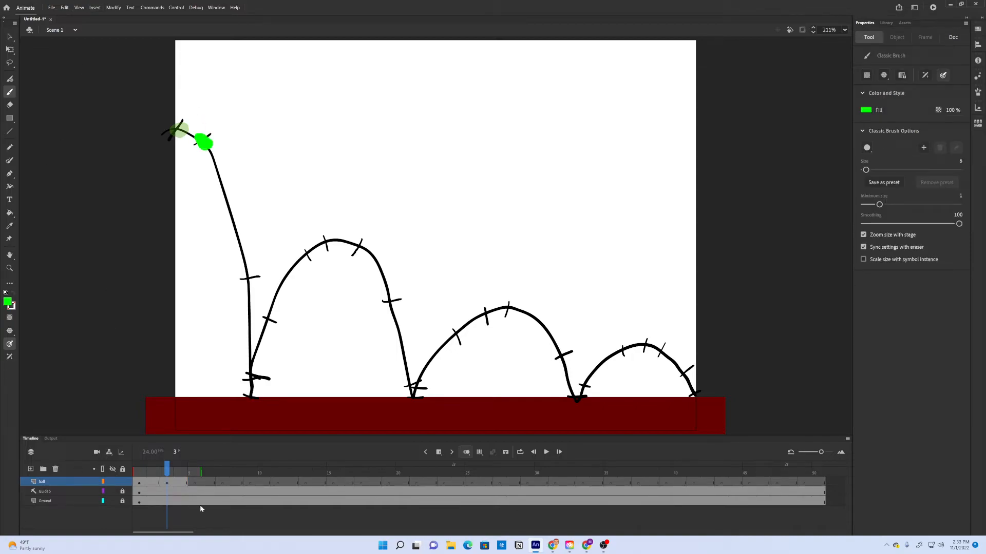
{"action": "left_click", "coordinate": [196, 484]}
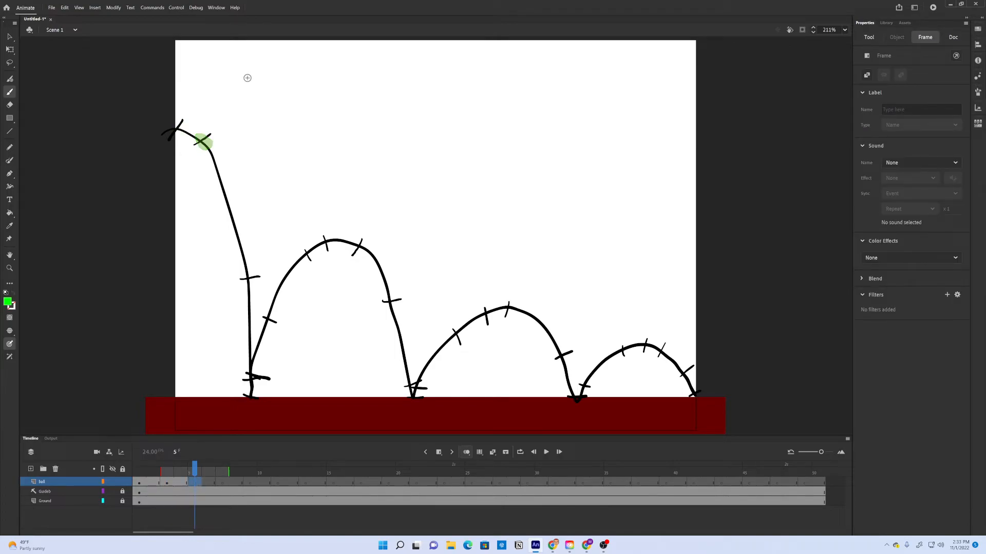
{"action": "mouse_move", "coordinate": [247, 269]}
{"action": "left_mouse_down"}
{"action": "mouse_move", "coordinate": [246, 282]}
{"action": "mouse_move", "coordinate": [247, 273]}
{"action": "left_mouse_up"}
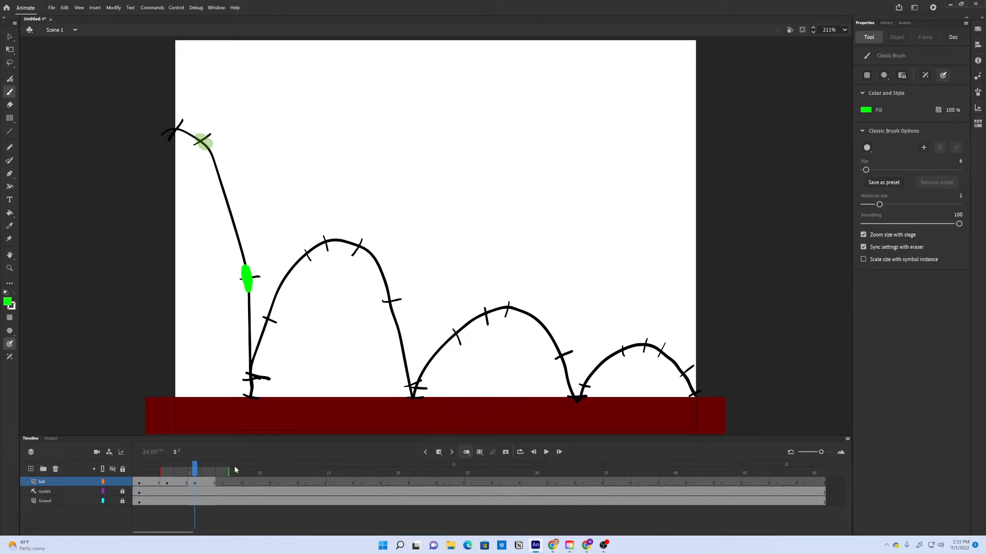
Paint the ball vertically stretched just above the ground on frame 7 and squashed flat at the first ground contact on frame 9
{"action": "left_click", "coordinate": [221, 483]}
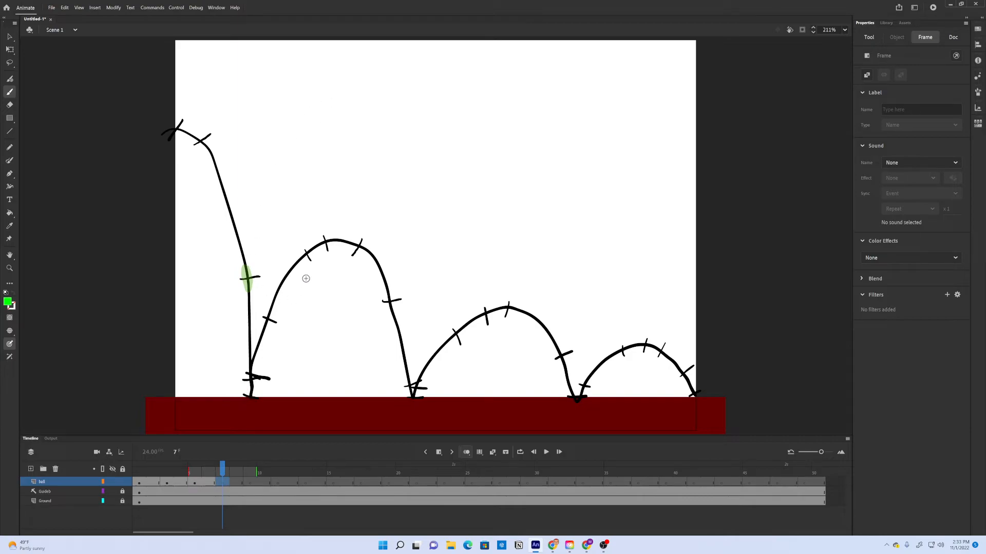
{"action": "mouse_move", "coordinate": [250, 378]}
{"action": "left_mouse_down"}
{"action": "mouse_move", "coordinate": [251, 396]}
{"action": "mouse_move", "coordinate": [250, 382]}
{"action": "left_mouse_up"}
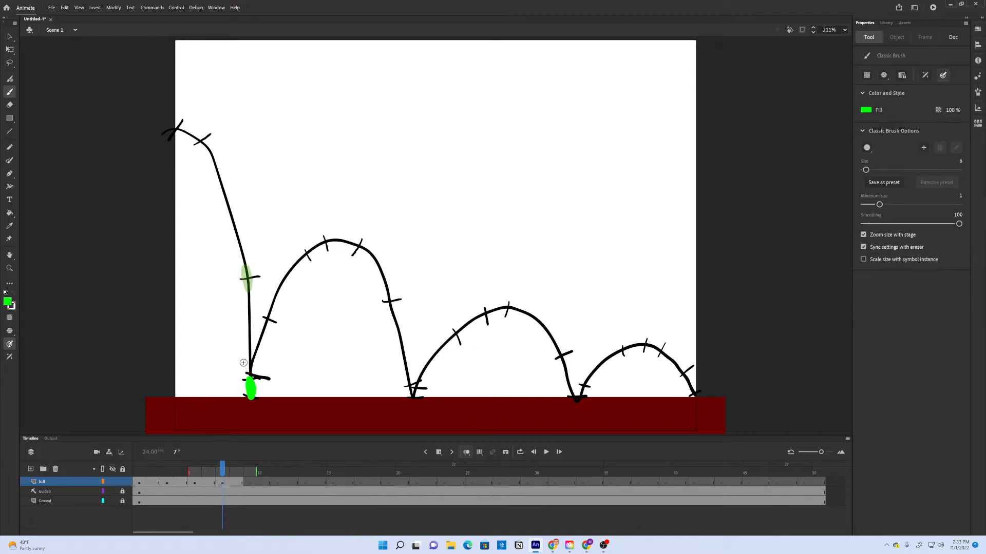
{"action": "left_click", "coordinate": [248, 485]}
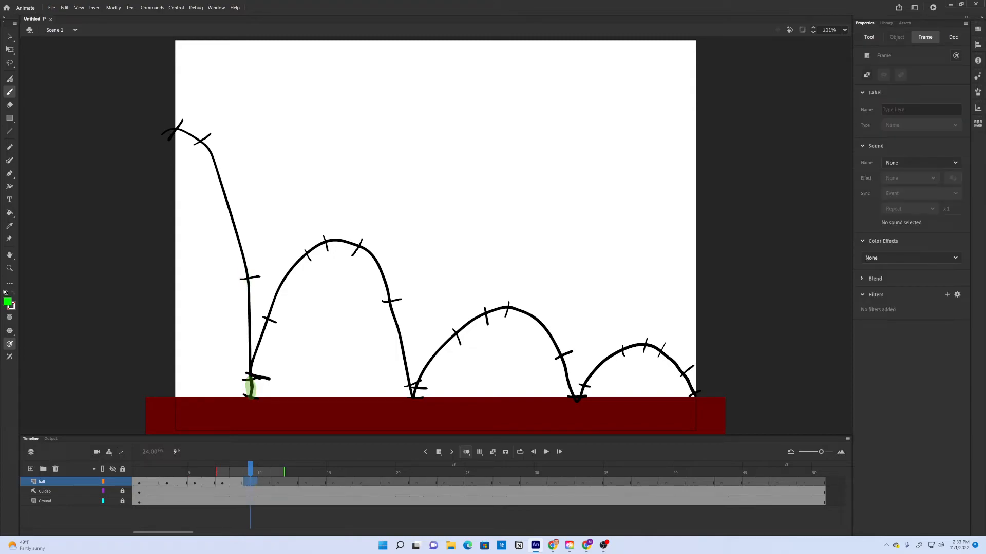
{"action": "left_click_drag", "start_coordinate": [246, 393], "coordinate": [246, 393]}
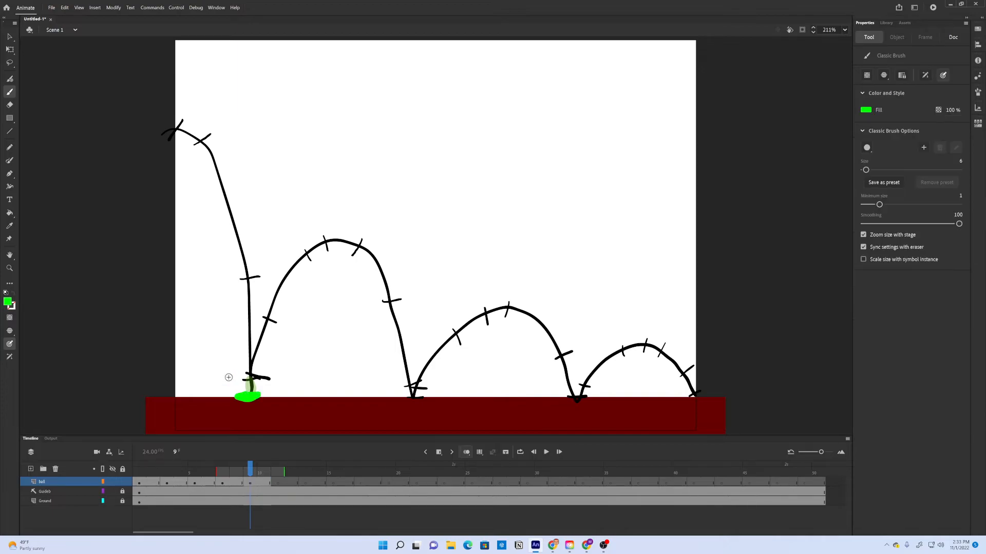
Paint the ball vertically stretched at the first two rising ticks of the first bounce on frames 11 and 13
{"action": "left_click", "coordinate": [278, 485]}
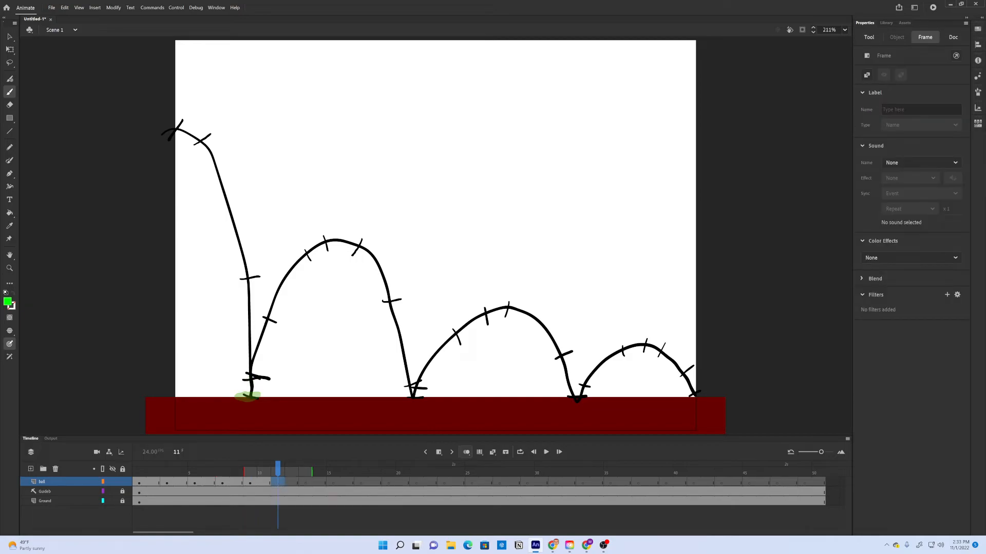
{"action": "left_click_drag", "start_coordinate": [250, 389], "coordinate": [258, 373]}
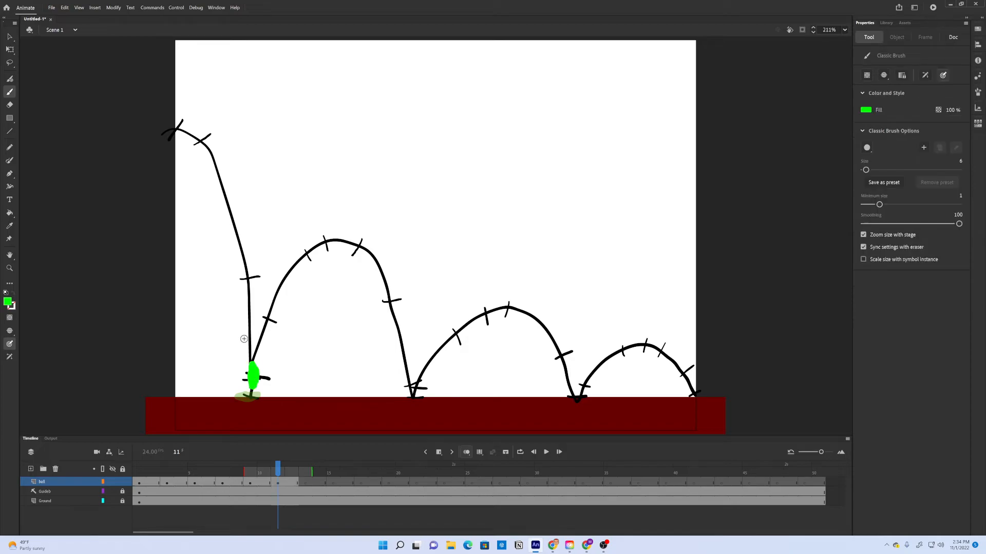
{"action": "left_click", "coordinate": [306, 485]}
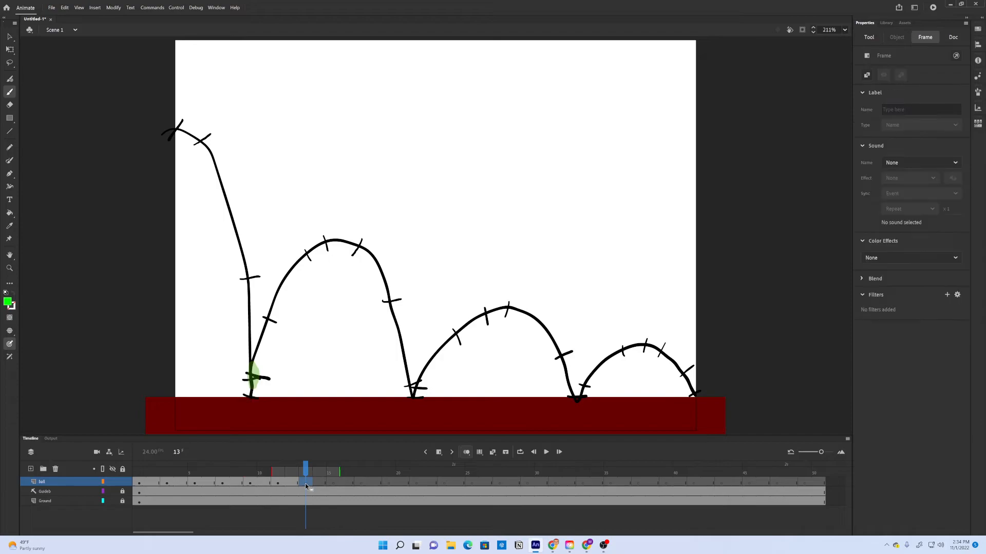
{"action": "left_click_drag", "start_coordinate": [265, 311], "coordinate": [264, 323]}
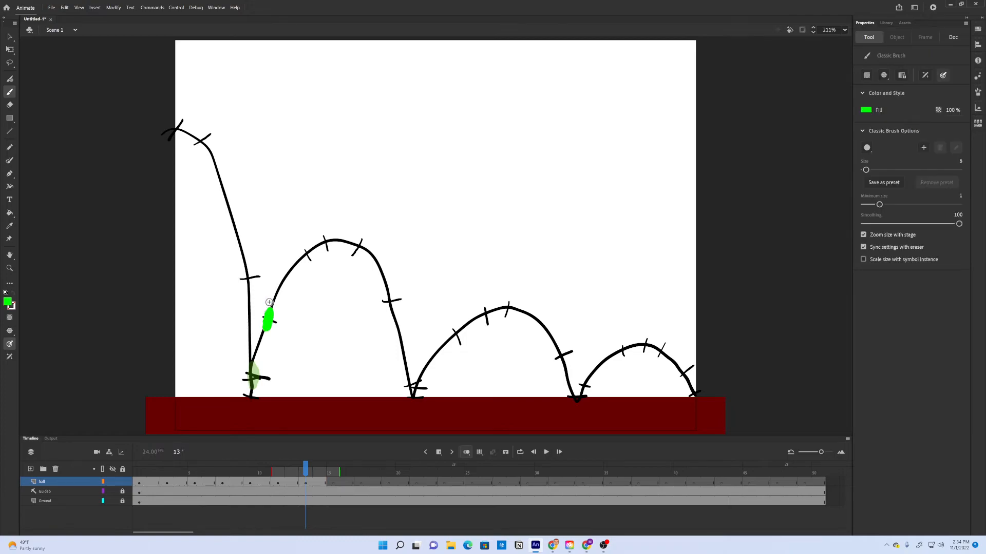
Paint a round ball at the three ticks around the first bounce's peak on frames 15, 17 and 19
{"action": "left_click", "coordinate": [334, 484]}
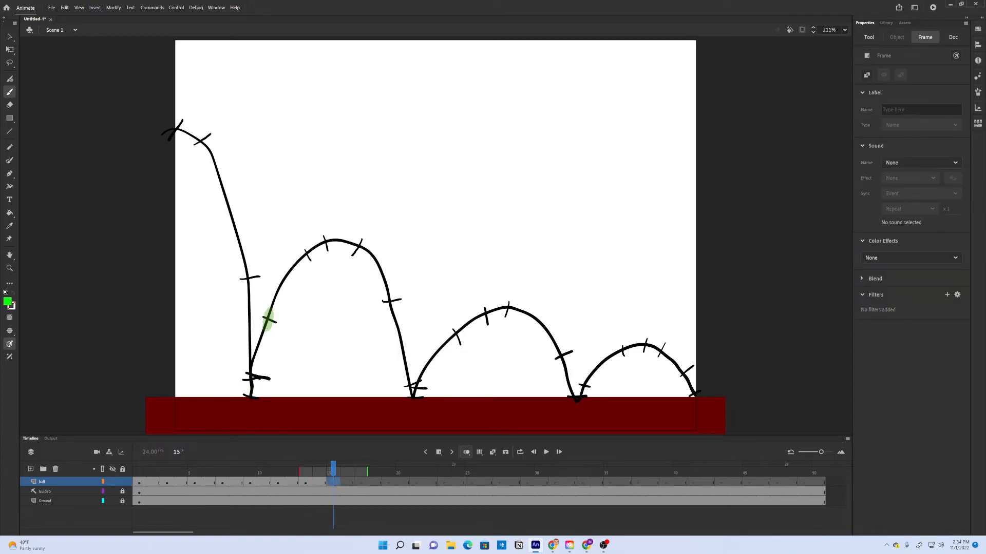
{"action": "left_click_drag", "start_coordinate": [304, 258], "coordinate": [307, 253]}
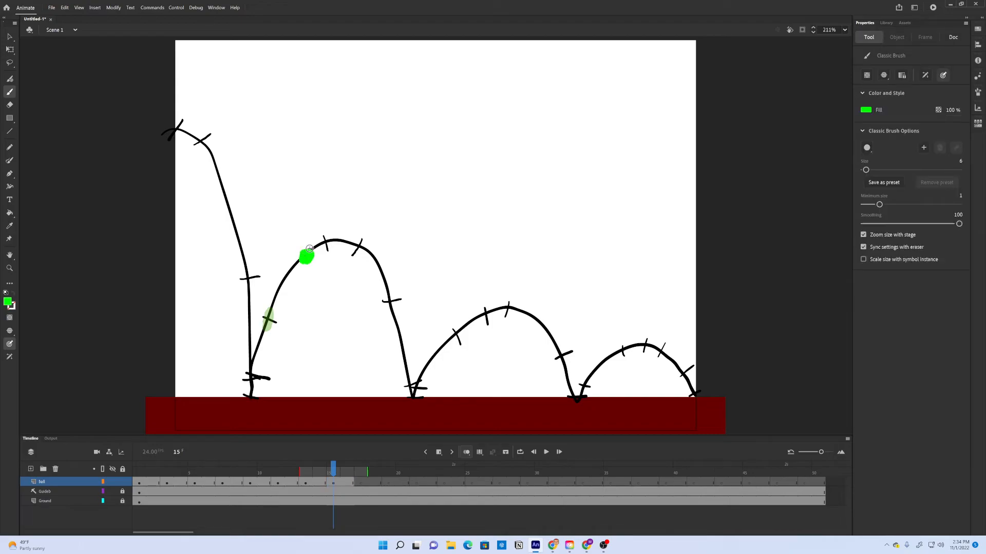
{"action": "left_click", "coordinate": [360, 483]}
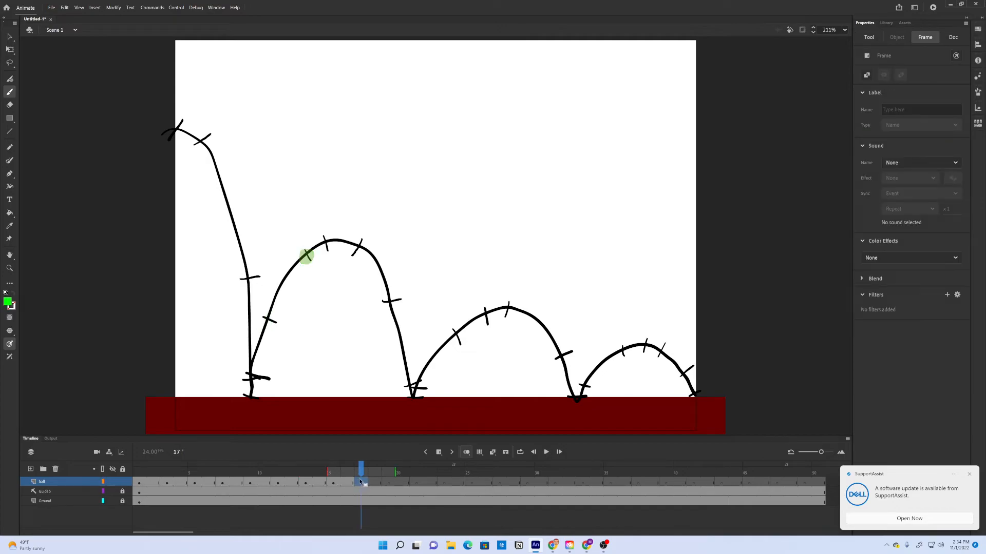
{"action": "left_click_drag", "start_coordinate": [325, 240], "coordinate": [326, 242]}
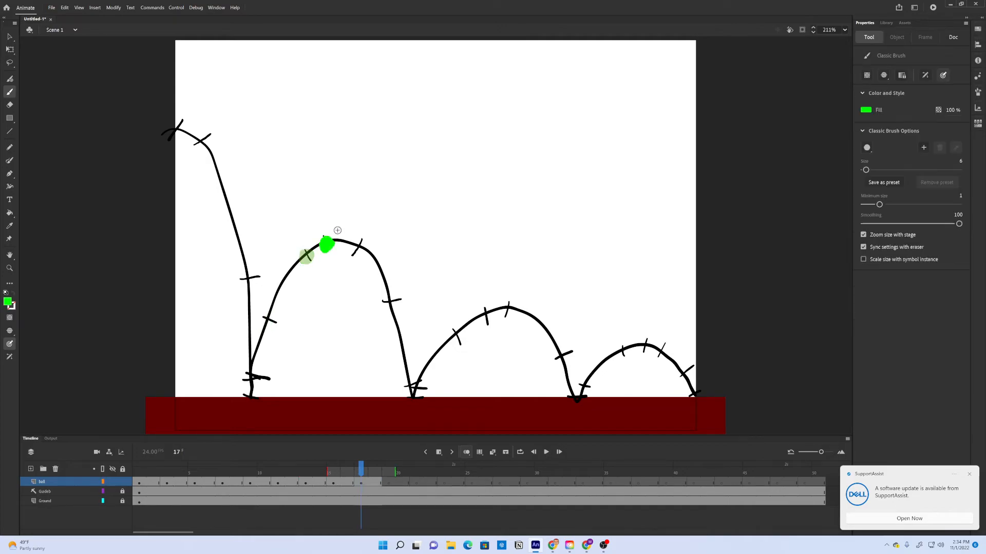
{"action": "left_click", "coordinate": [389, 483]}
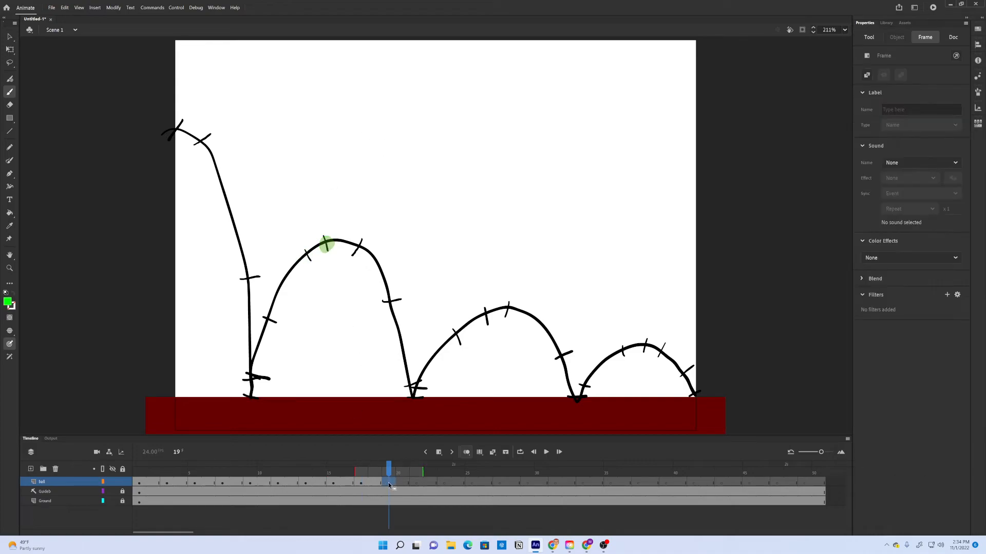
{"action": "left_click_drag", "start_coordinate": [358, 243], "coordinate": [363, 249]}
Paint the falling ball stretched at the ticks on frames 21 and 23 and squashed at the second ground contact on frame 25
{"action": "left_click", "coordinate": [417, 484]}
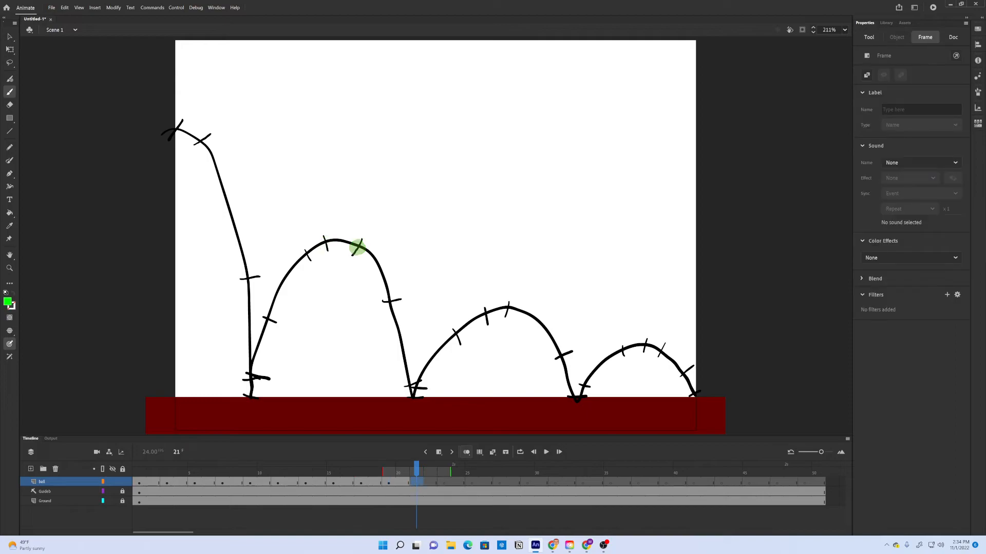
{"action": "left_click_drag", "start_coordinate": [388, 297], "coordinate": [390, 304]}
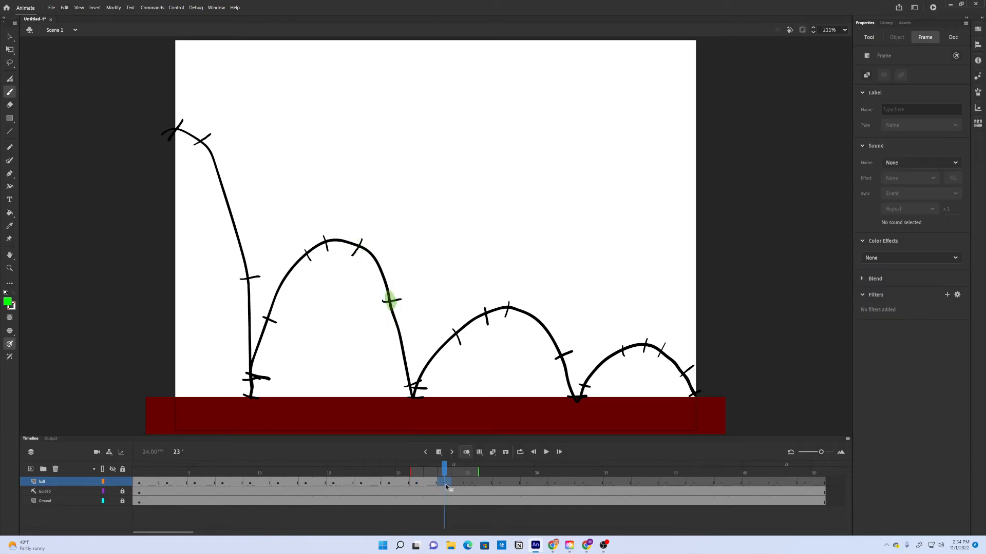
{"action": "left_click_drag", "start_coordinate": [409, 383], "coordinate": [410, 393]}
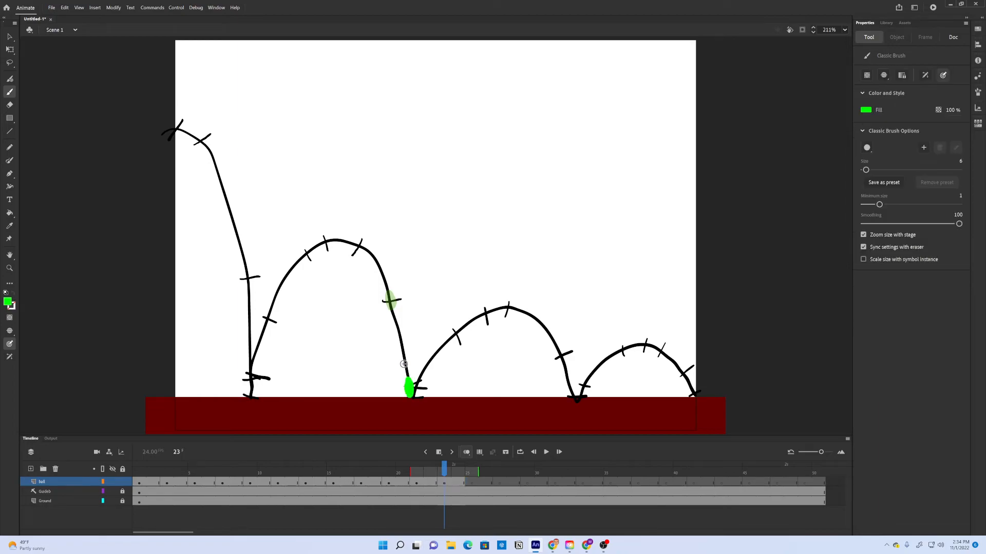
{"action": "left_click", "coordinate": [471, 482]}
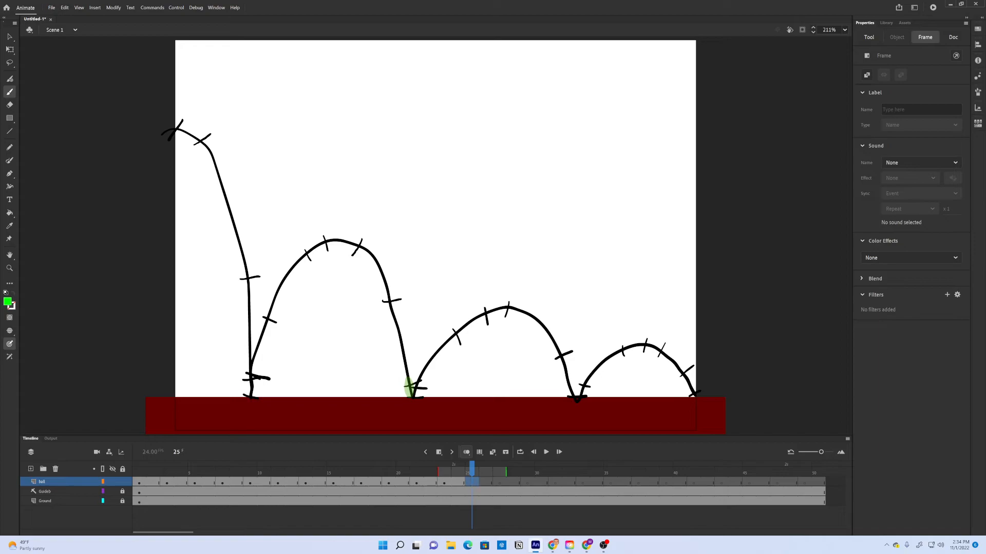
{"action": "left_click_drag", "start_coordinate": [412, 396], "coordinate": [421, 397]}
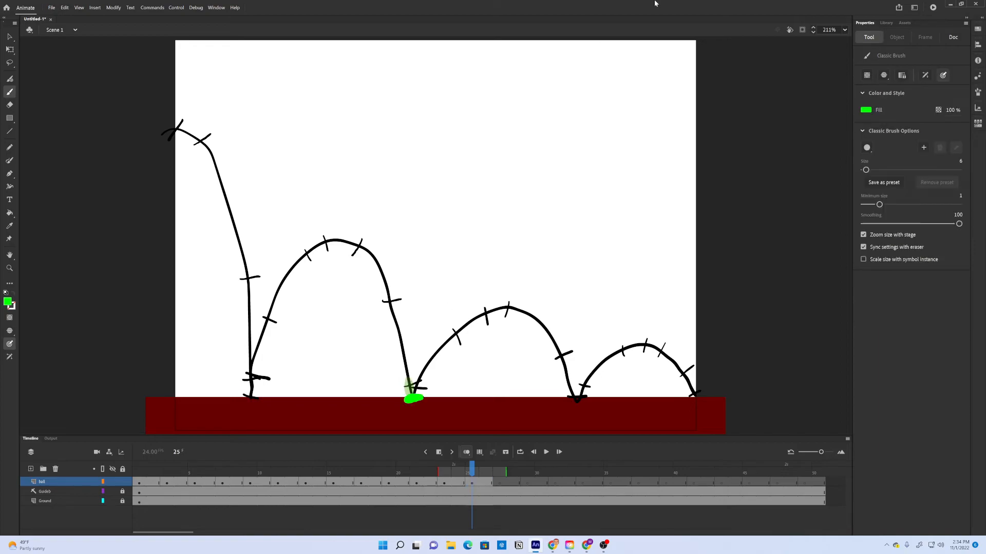
Start the second bounce with a stretched ball leaving the ground on frame 27 and a round one at the next tick on frame 29
{"action": "left_click", "coordinate": [500, 482]}
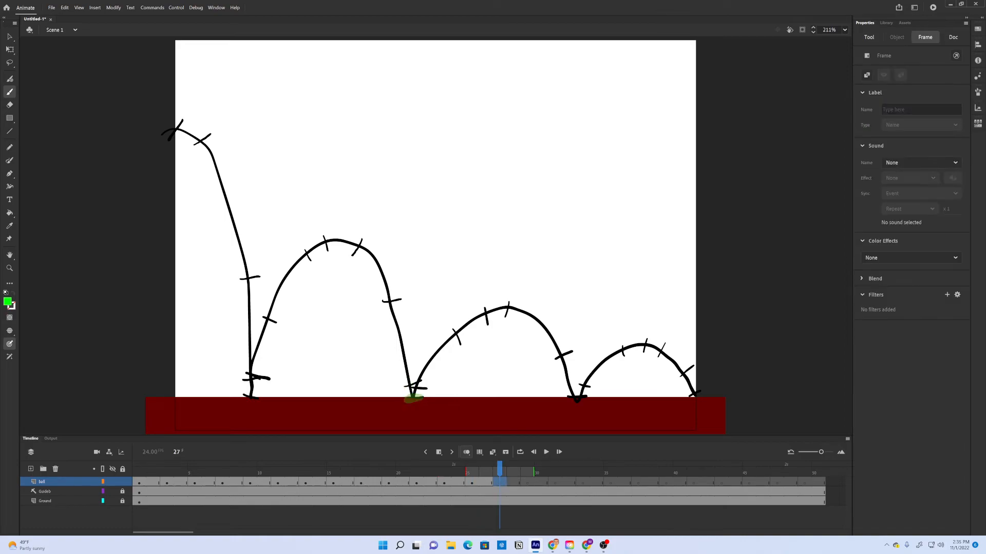
{"action": "mouse_move", "coordinate": [418, 383]}
{"action": "left_mouse_down"}
{"action": "mouse_move", "coordinate": [411, 392]}
{"action": "mouse_move", "coordinate": [418, 372]}
{"action": "left_mouse_up"}
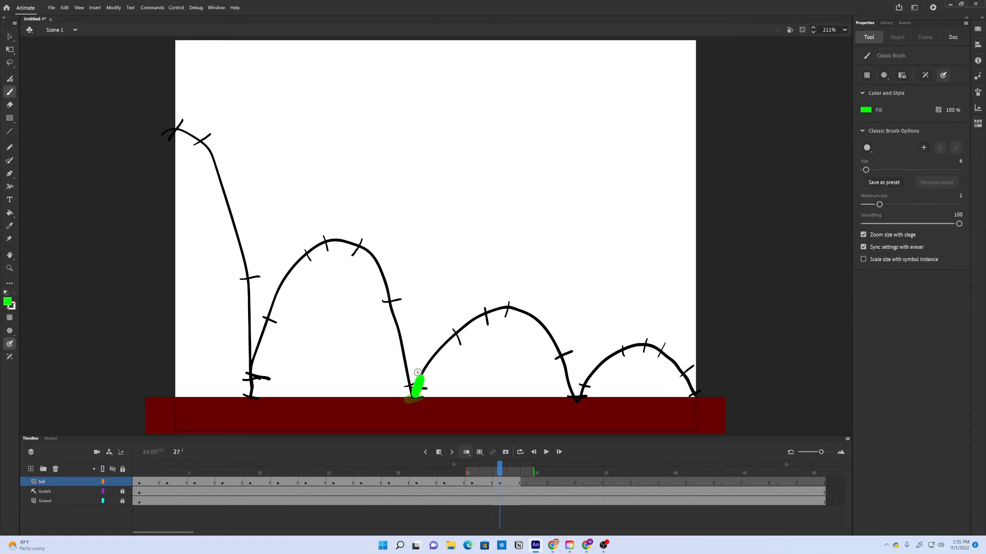
{"action": "left_click", "coordinate": [527, 483]}
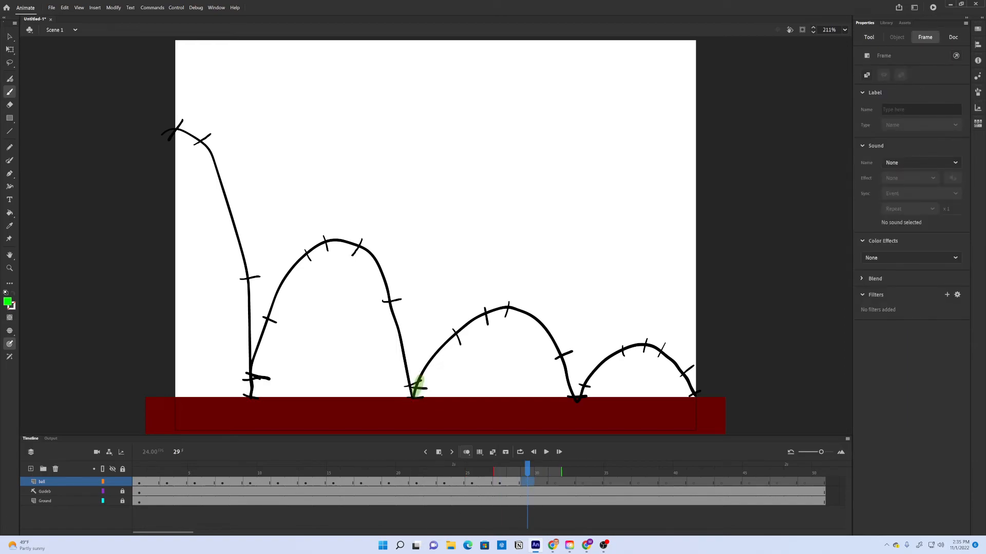
{"action": "left_click_drag", "start_coordinate": [455, 334], "coordinate": [456, 335]}
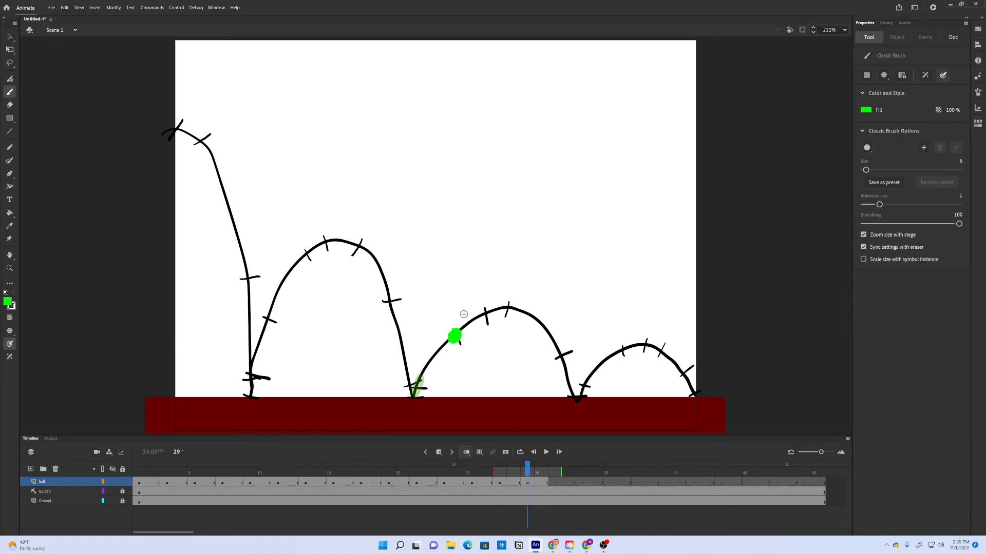
Paint a round ball at the two ticks around the second bounce's peak on frames 31 and 33
{"action": "left_click", "coordinate": [555, 483]}
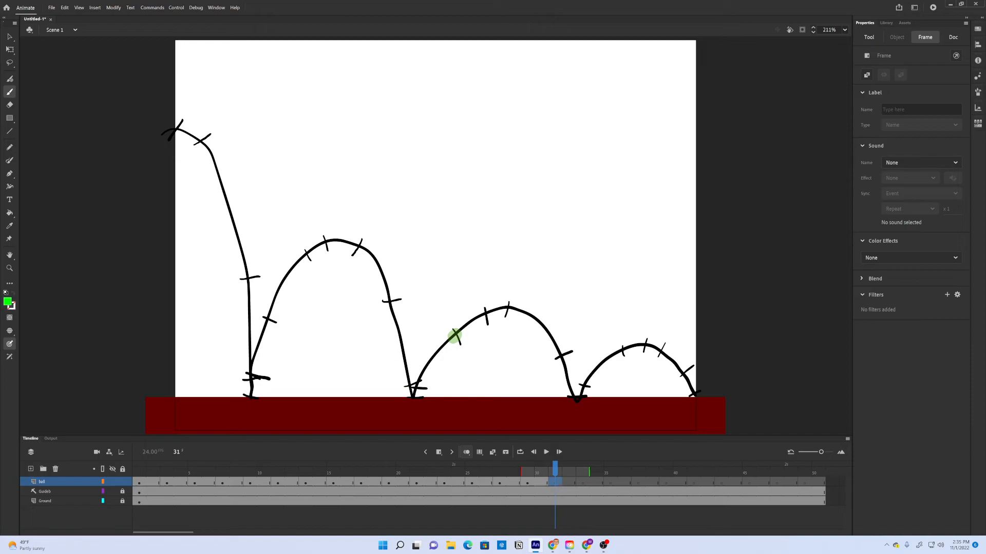
{"action": "left_click", "coordinate": [485, 314]}
{"action": "left_click", "coordinate": [583, 483]}
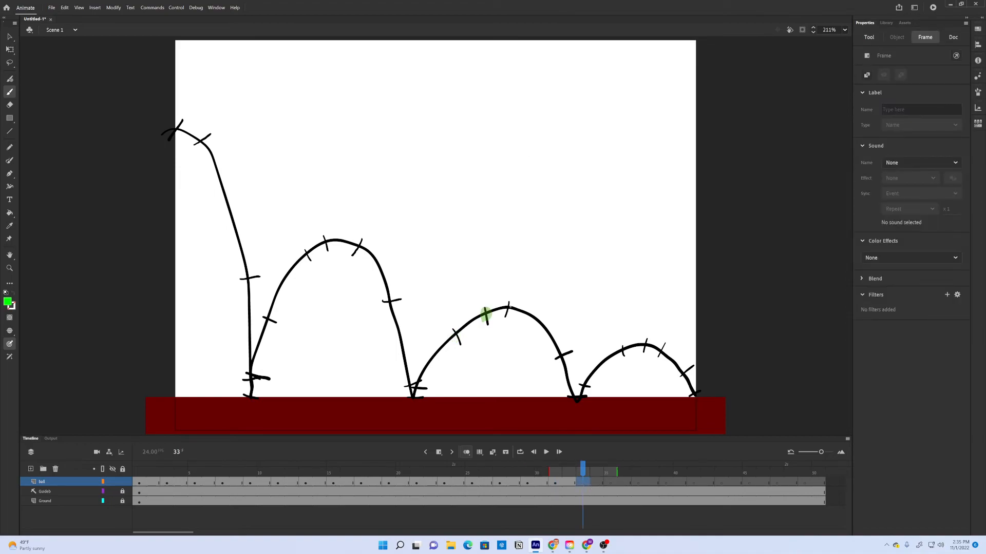
{"action": "left_click", "coordinate": [508, 310]}
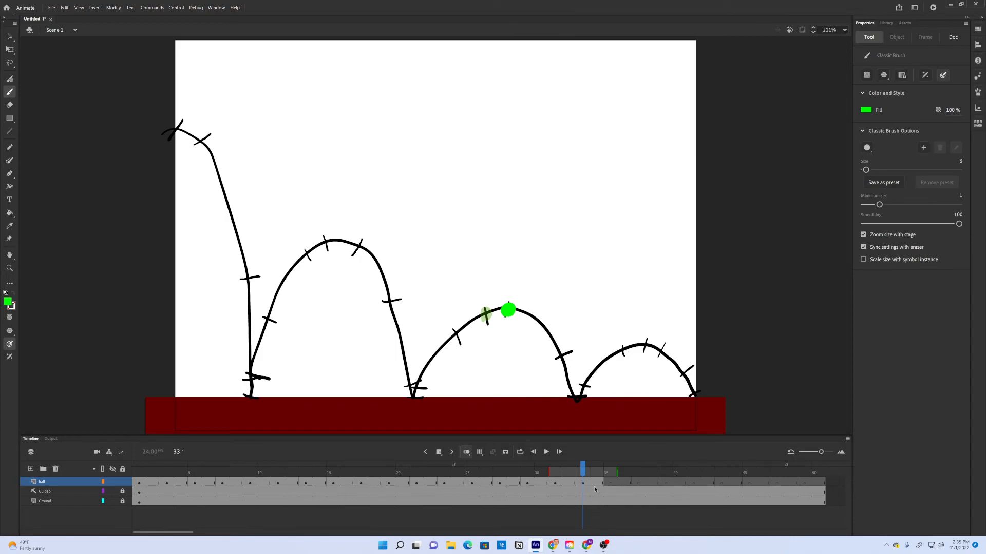
Turn off onion skinning and enable looping over frames 1 through 34
{"action": "left_click_drag", "start_coordinate": [583, 471], "coordinate": [152, 427]}
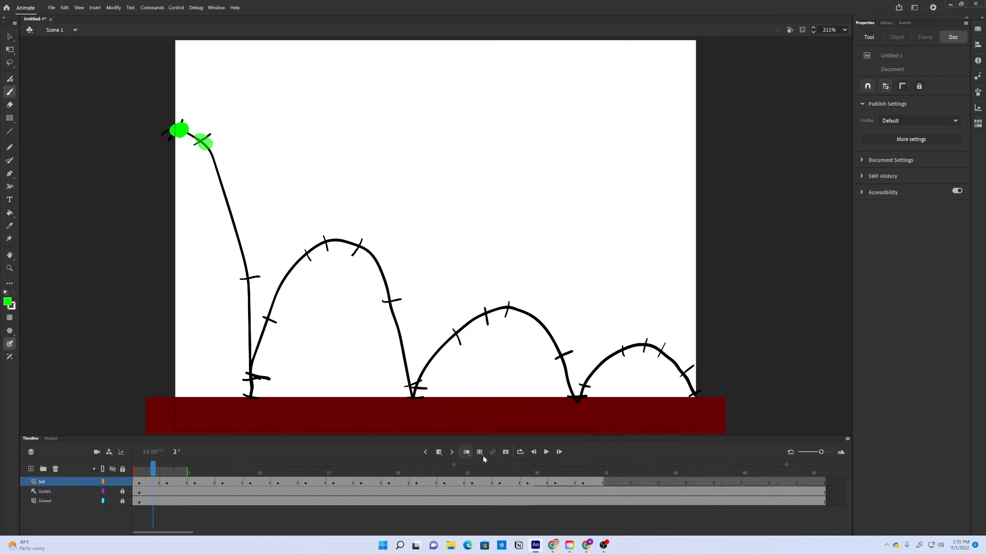
{"action": "left_click", "coordinate": [466, 452]}
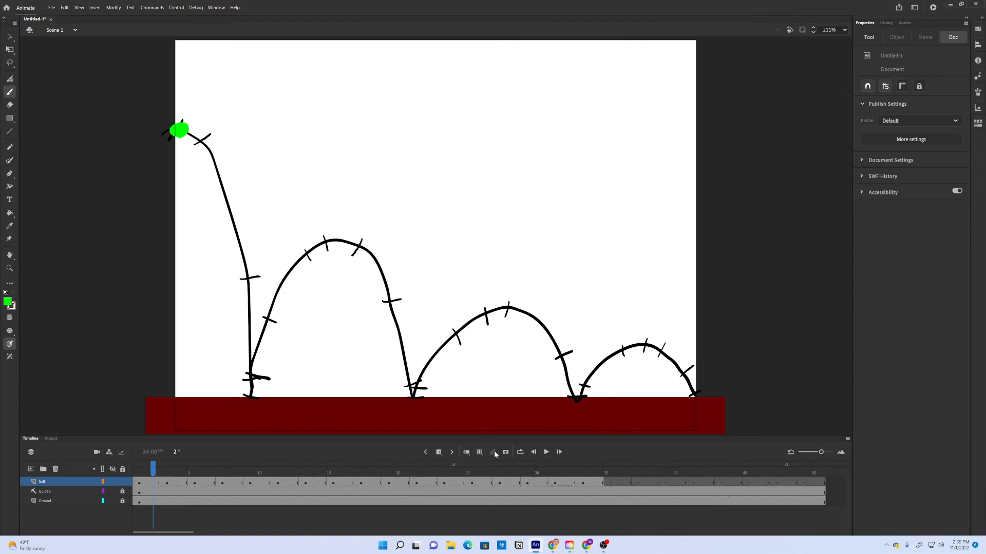
{"action": "left_click", "coordinate": [523, 452]}
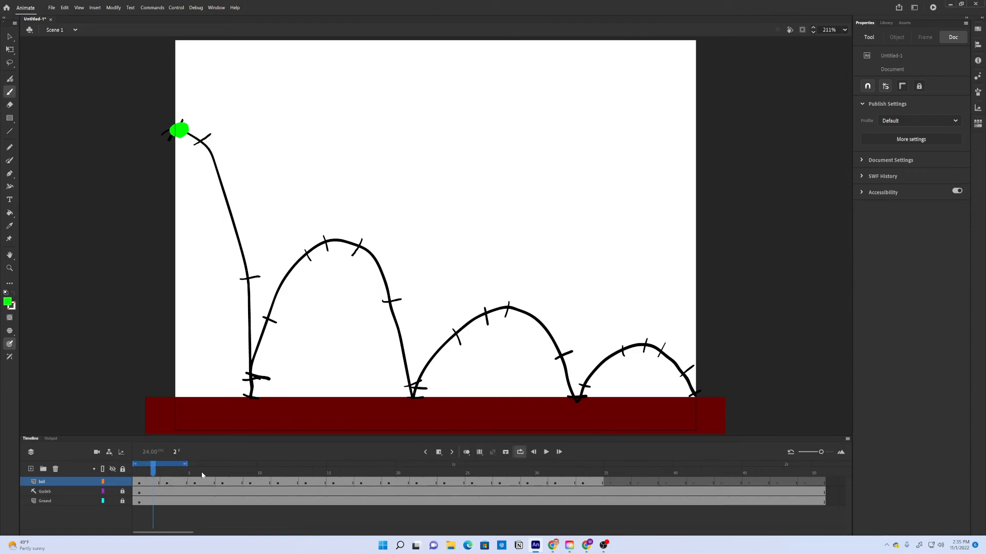
{"action": "left_click_drag", "start_coordinate": [186, 464], "coordinate": [601, 465]}
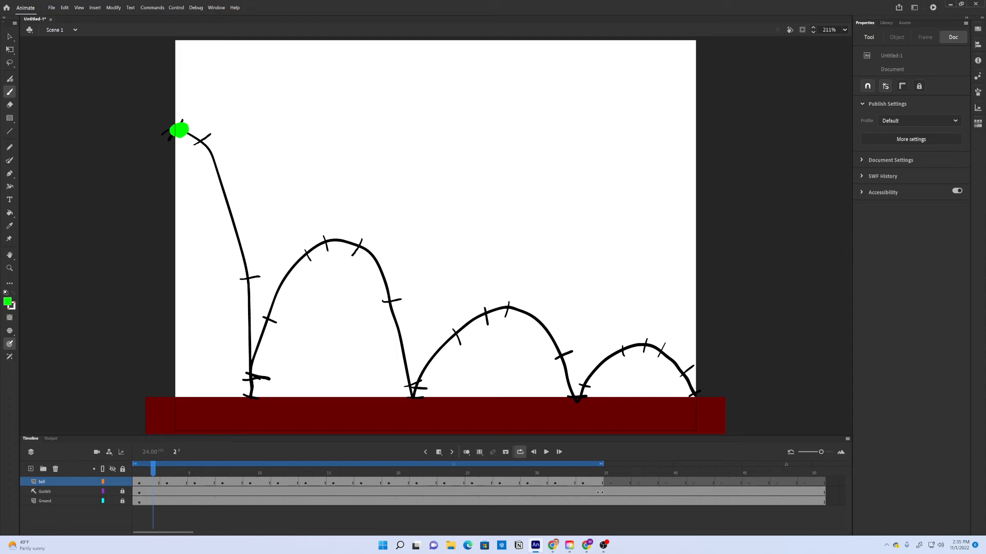
Preview the bounce in the looping timeline and as a test movie, closing the test window when done
{"action": "left_click", "coordinate": [546, 453]}
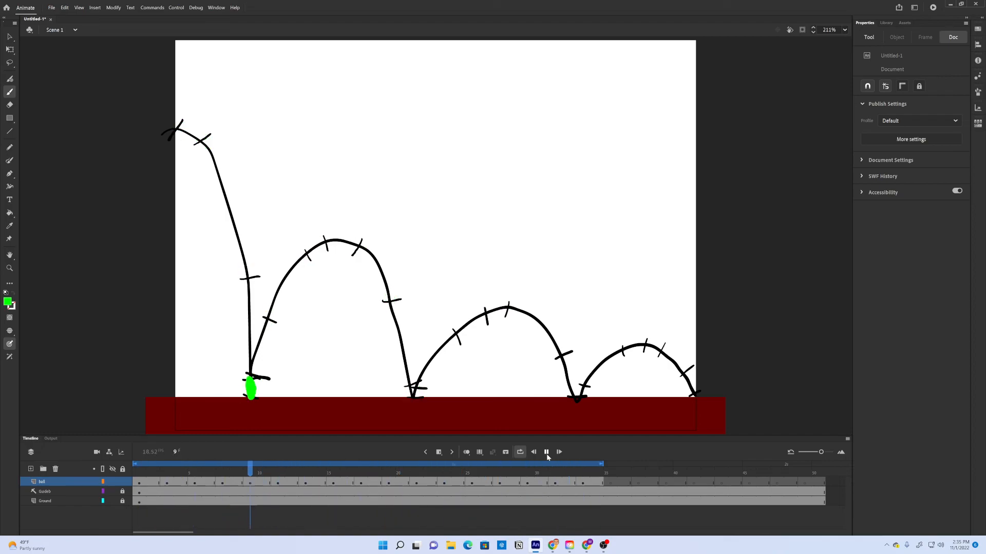
{"action": "left_click", "coordinate": [546, 452]}
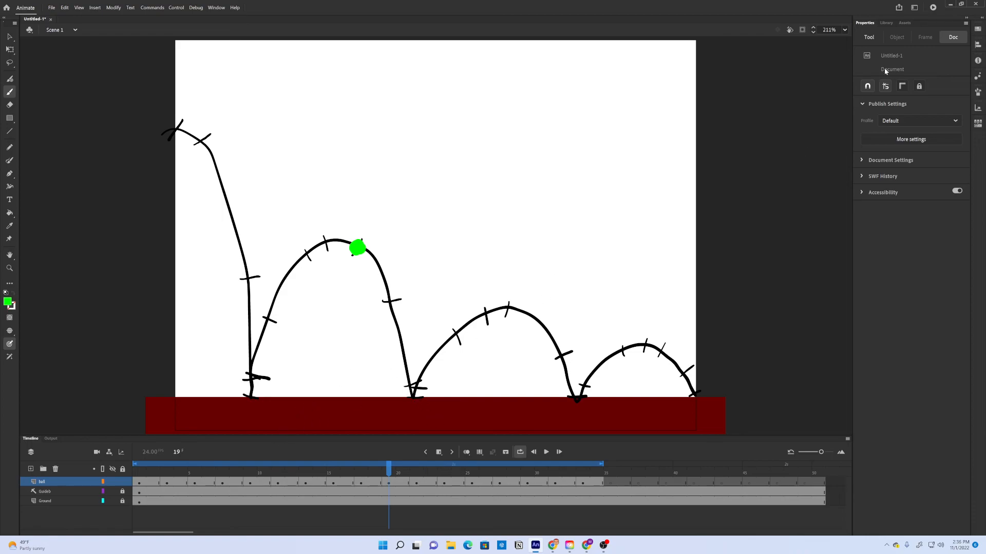
{"action": "left_click", "coordinate": [933, 7]}
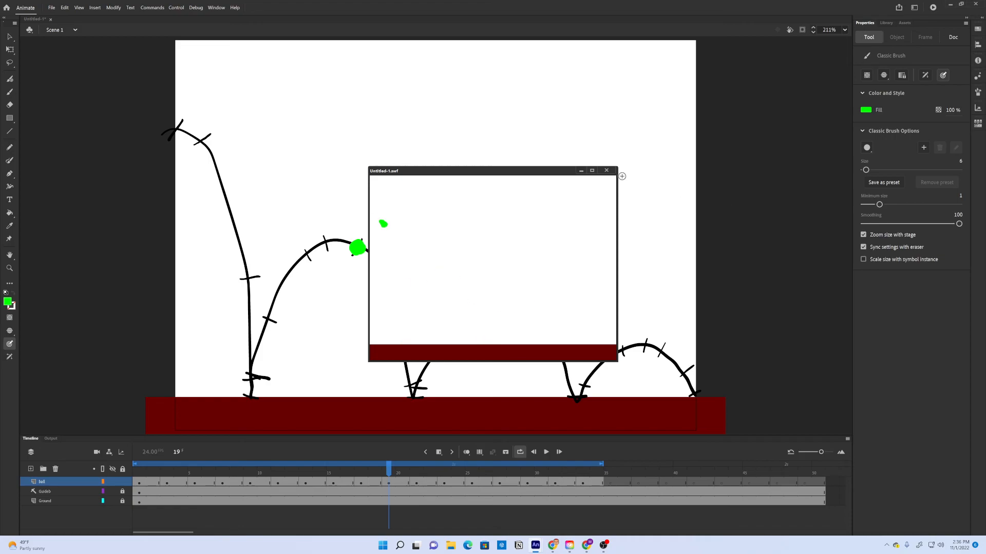
{"action": "left_click", "coordinate": [607, 170]}
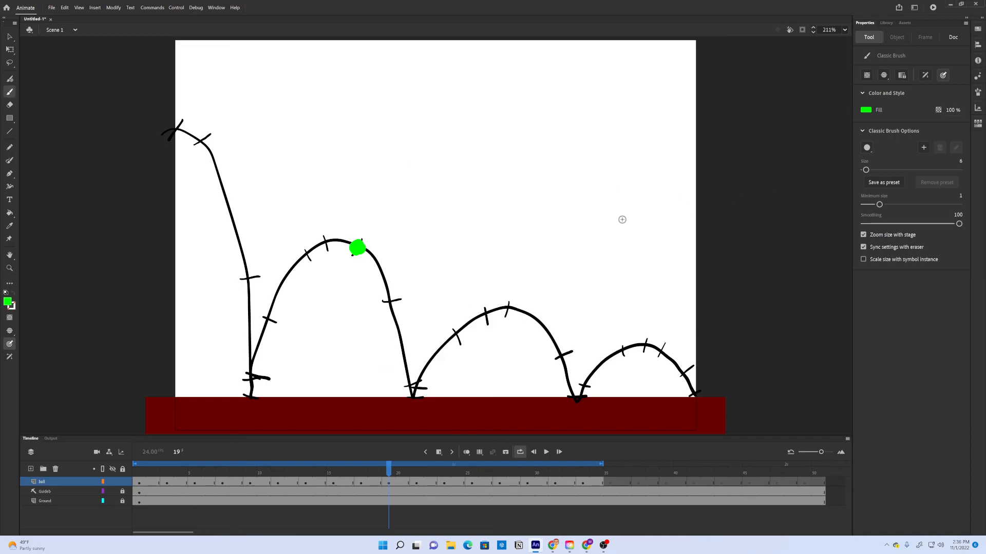
Select frame 35 of the ball layer and turn onion skinning back on
{"action": "left_click", "coordinate": [610, 484]}
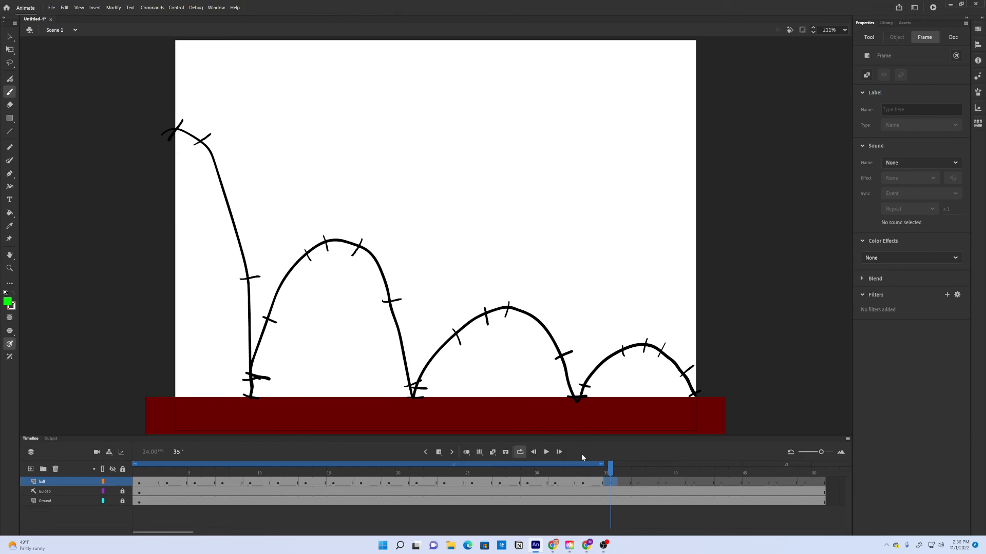
{"action": "left_click", "coordinate": [466, 452]}
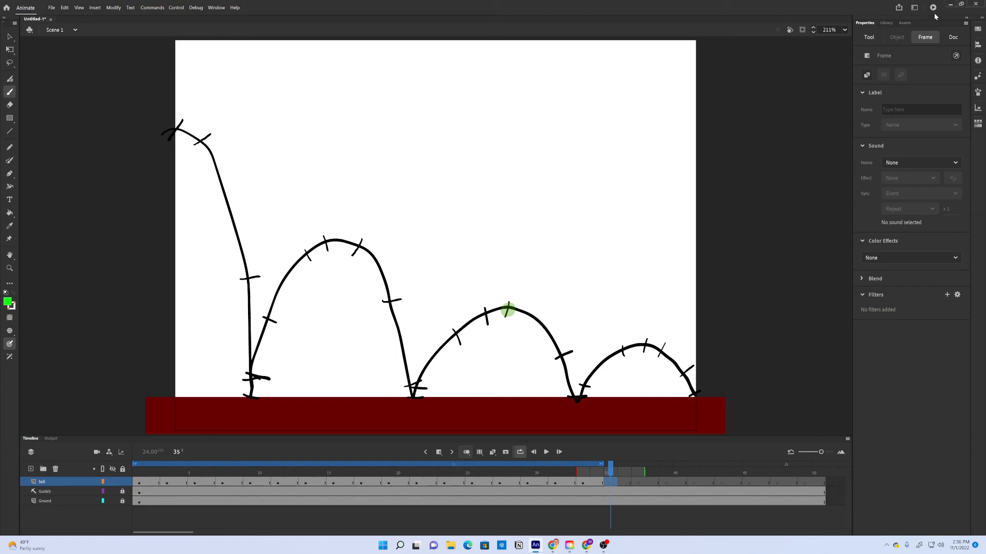
Examine the Publish format options without publishing, and scrub back to frame 13 to view the painted ball
{"action": "left_click", "coordinate": [899, 8]}
{"action": "left_click", "coordinate": [855, 51]}
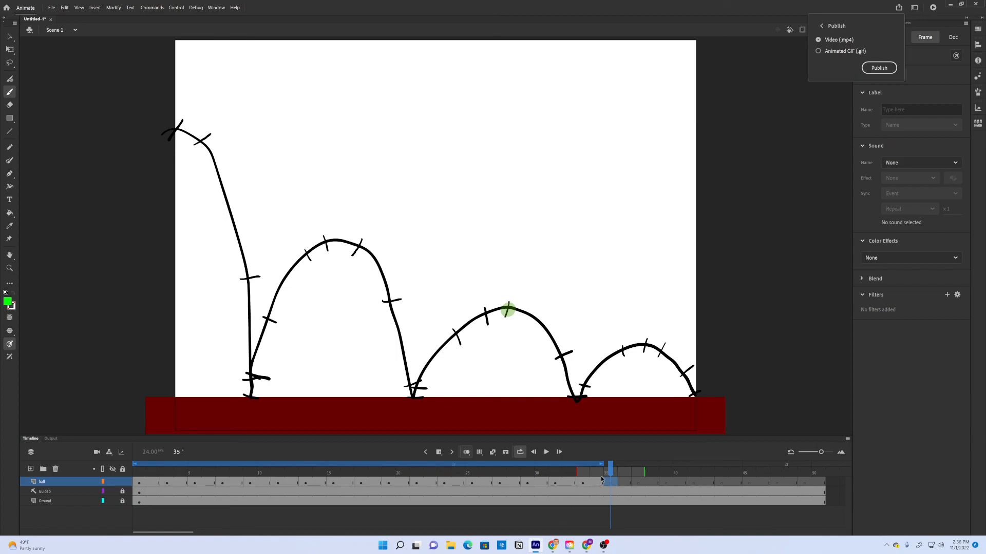
{"action": "left_click_drag", "start_coordinate": [610, 467], "coordinate": [305, 467]}
{"action": "left_click", "coordinate": [309, 431]}
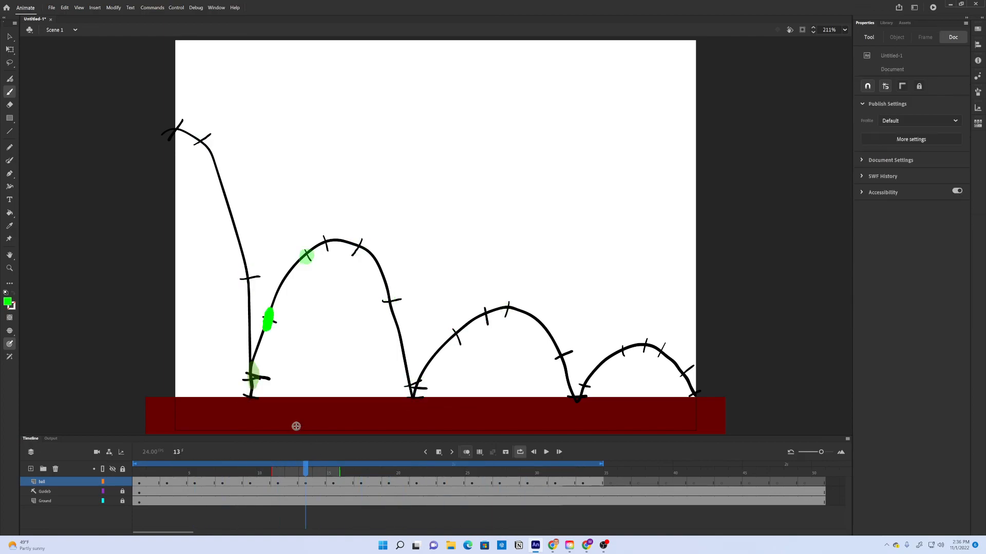